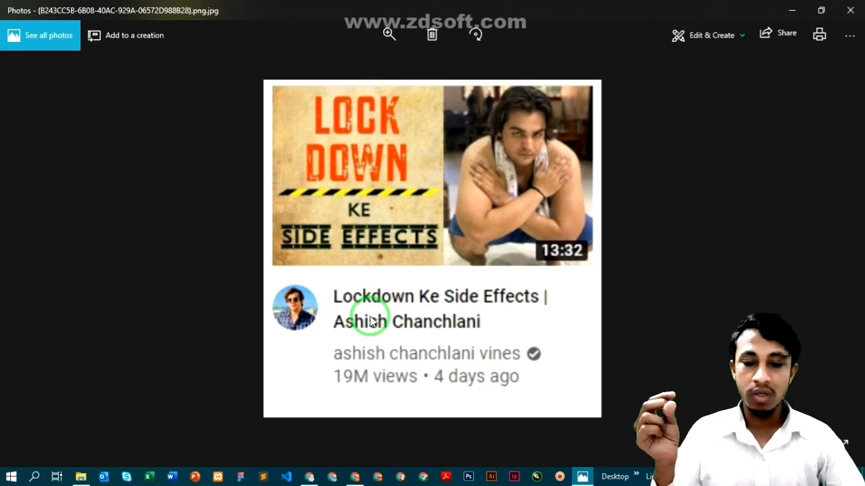
# - Close the Lockdown thumbnail preview in Photos to return to the Thumbnails folder
pyautogui.moveTo(411, 193); pyautogui.dragTo(405, 175)
pyautogui.moveTo(345, 169); pyautogui.dragTo(343, 226)
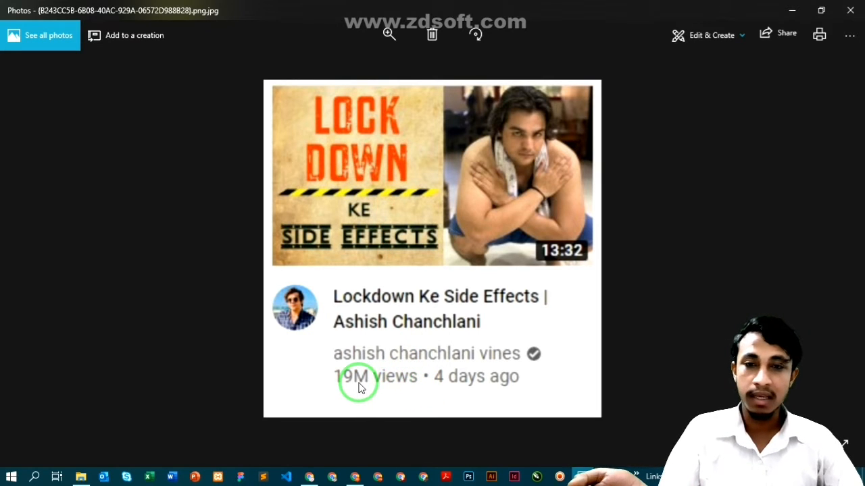
pyautogui.click(840, 20)
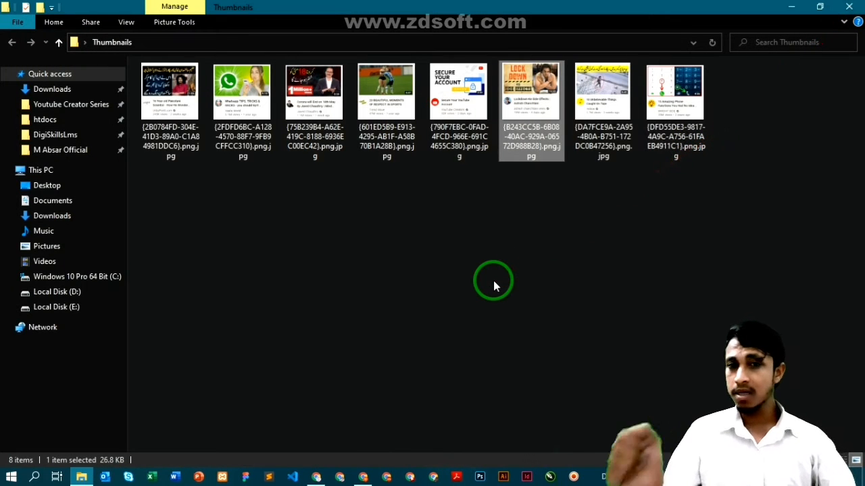
# - Open the DA7FCE9A '10 Unbelievable Things Caught On Tape' thumbnail in Photos and zoom in
pyautogui.click(605, 126)
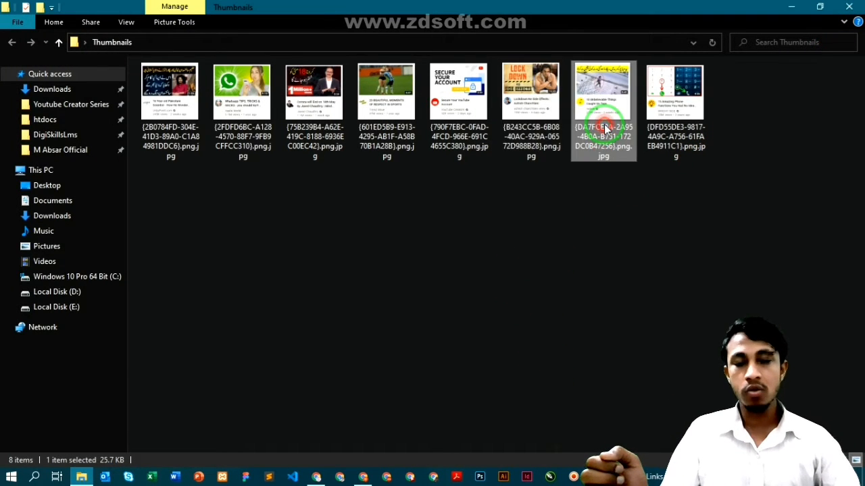
pyautogui.doubleClick(605, 128)
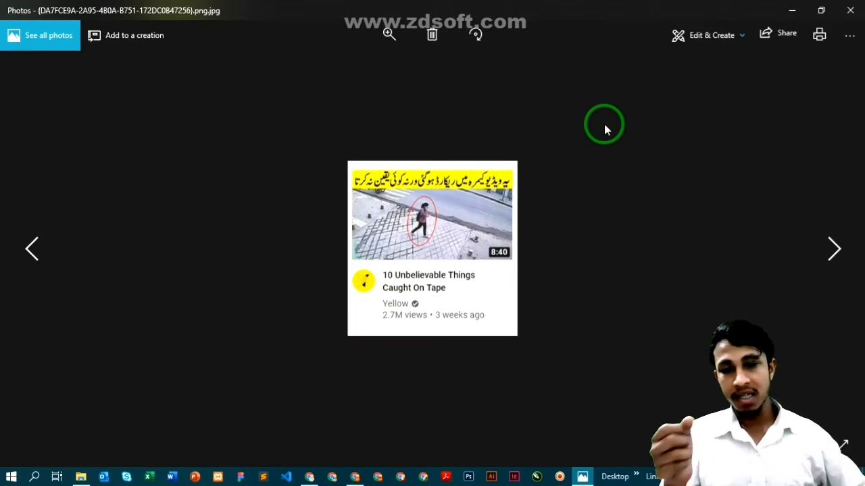
pyautogui.moveTo(706, 111)
pyautogui.mouseDown()
pyautogui.moveTo(722, 139)
pyautogui.moveTo(573, 235)
pyautogui.mouseUp()
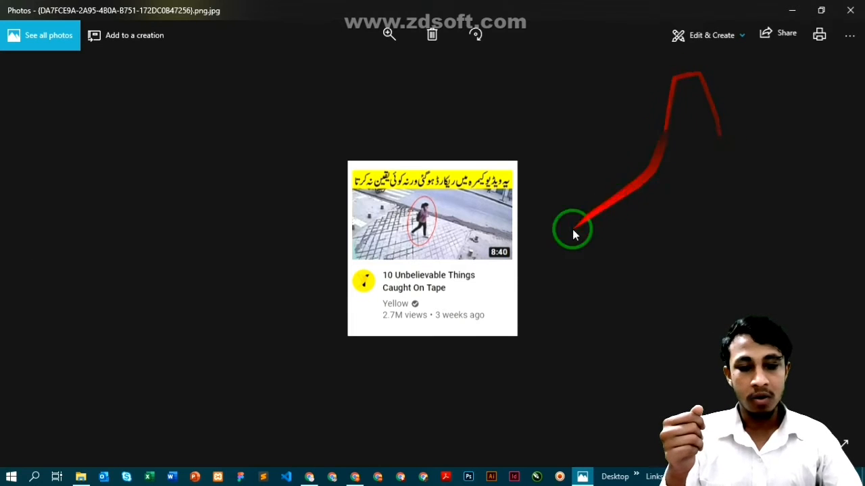
pyautogui.scroll(1, 510, 228)
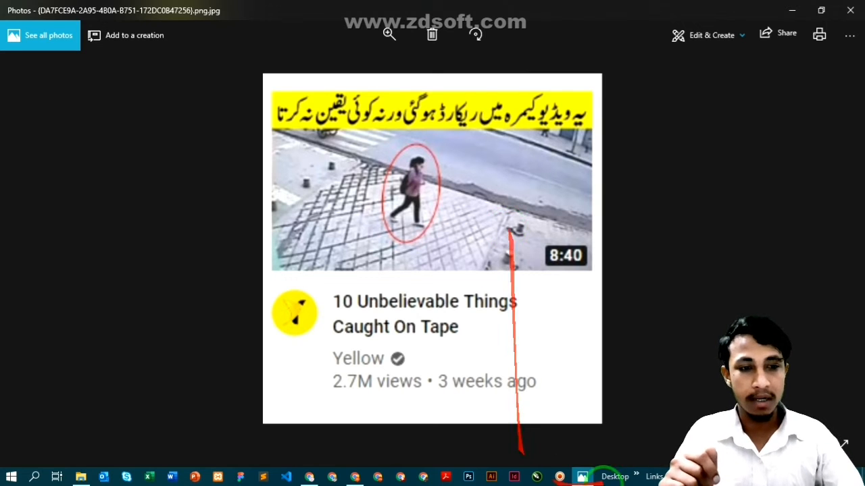
# - Close the 10 Unbelievable Things preview and open the last thumbnail in the folder
pyautogui.click(850, 10)
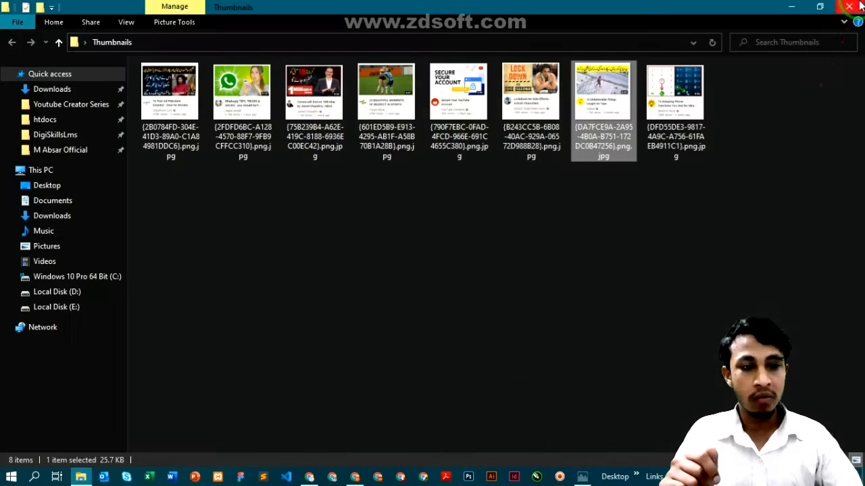
pyautogui.doubleClick(677, 89)
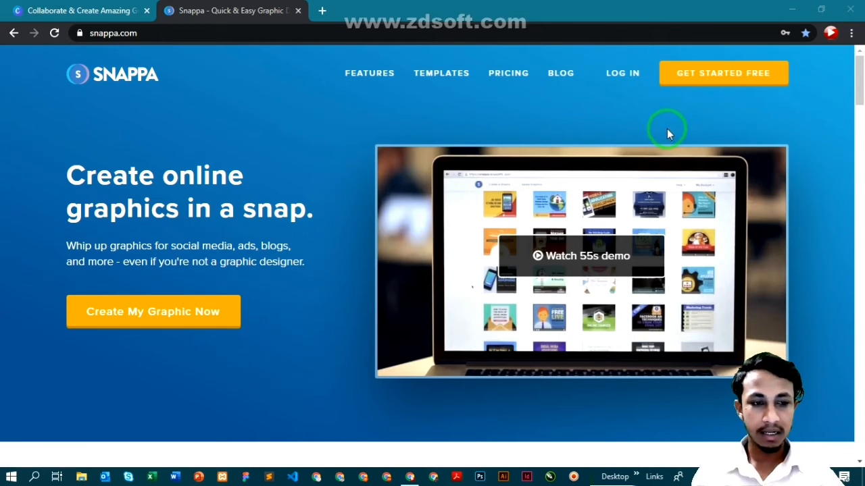
# - Open Snappa's GET STARTED FREE sign-up form, abandoning a Canva Google sign-up attempt
pyautogui.click(686, 78)
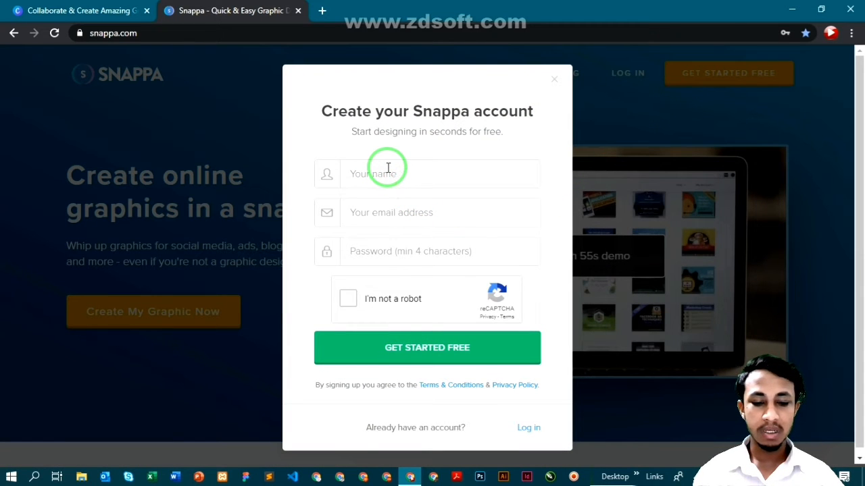
pyautogui.moveTo(350, 274); pyautogui.dragTo(358, 150)
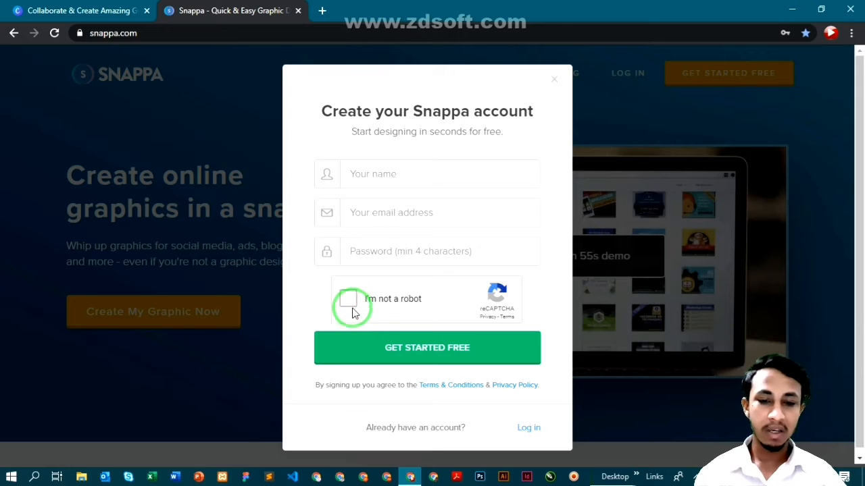
pyautogui.click(90, 8)
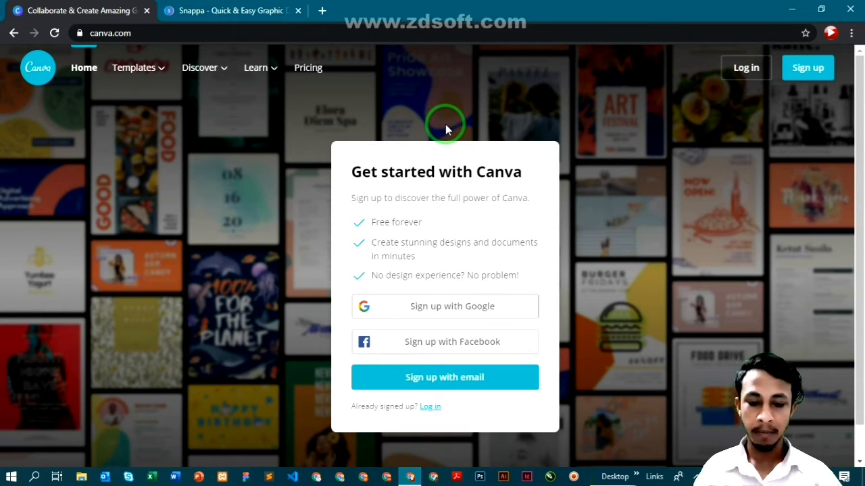
pyautogui.click(433, 309)
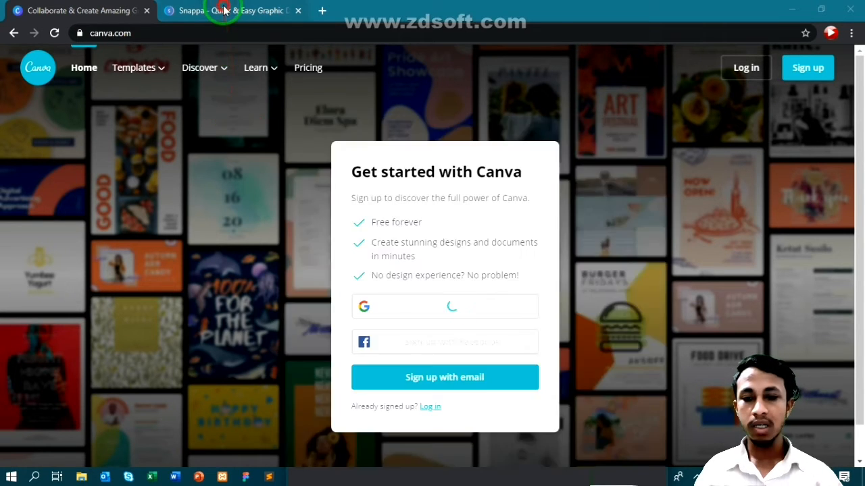
pyautogui.click(230, 10)
pyautogui.click(360, 174)
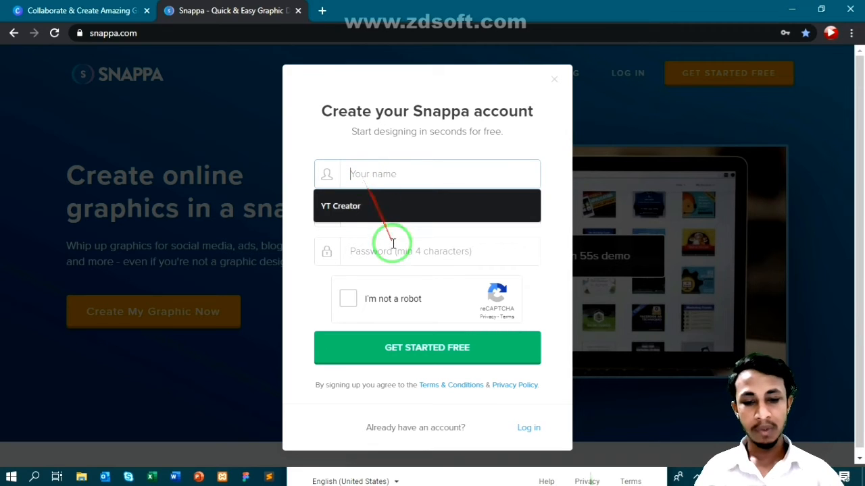
# - Enter the suggested name, the e-mail address and saved password, then tick I'm not a robot
pyautogui.click(392, 209)
pyautogui.click(393, 212)
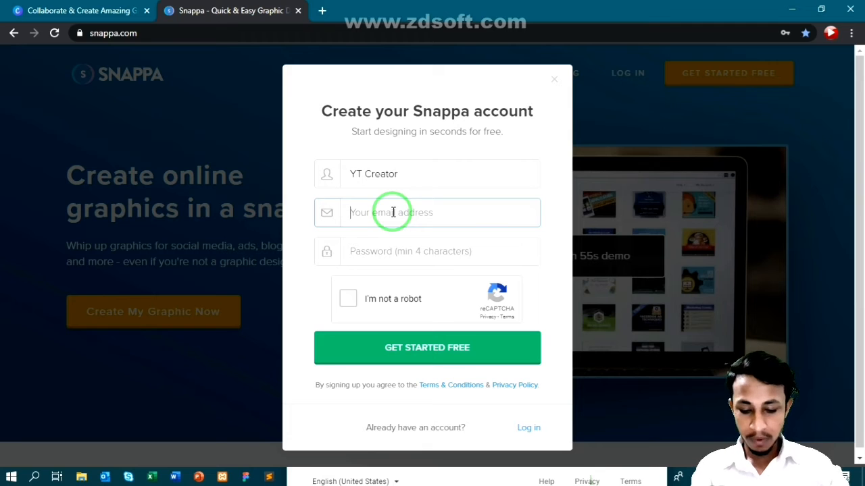
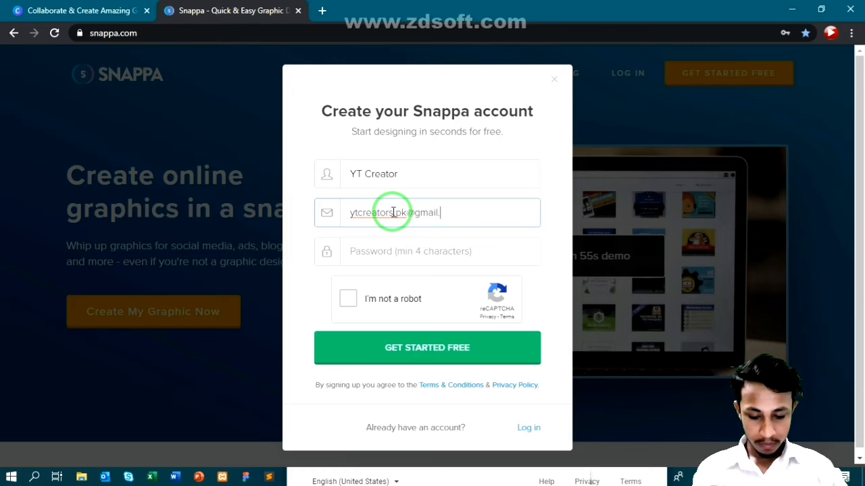
pyautogui.click(393, 251)
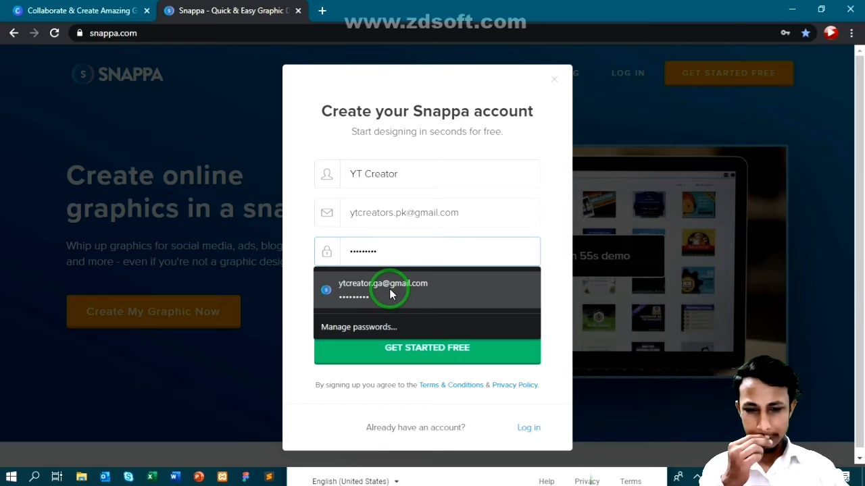
pyautogui.click(388, 291)
pyautogui.click(349, 300)
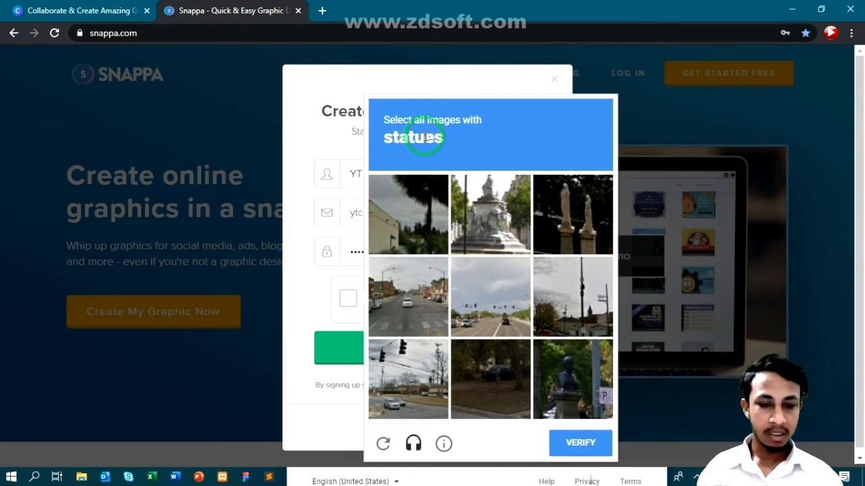
# - Select the three statue tiles, verify, and create the free Snappa account
pyautogui.click(489, 212)
pyautogui.click(559, 200)
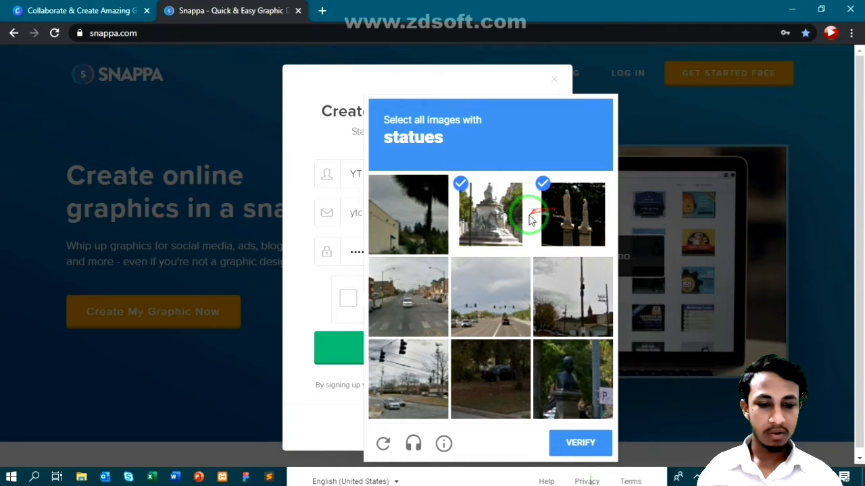
pyautogui.click(566, 376)
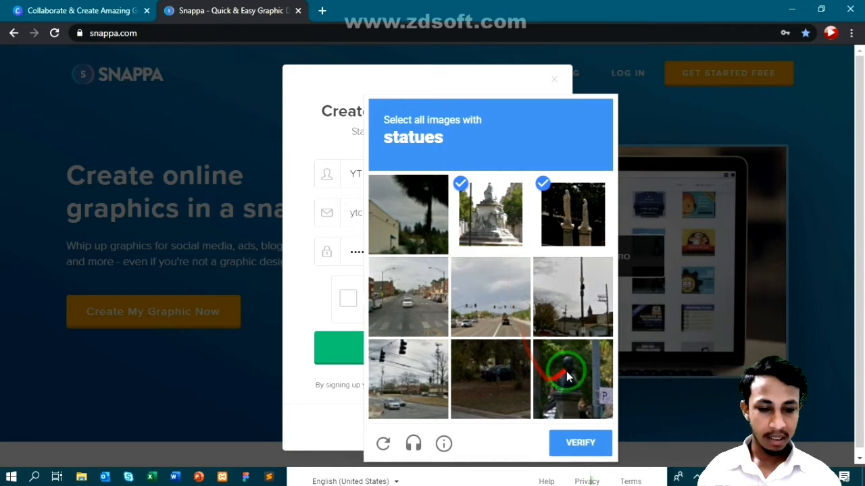
pyautogui.click(580, 443)
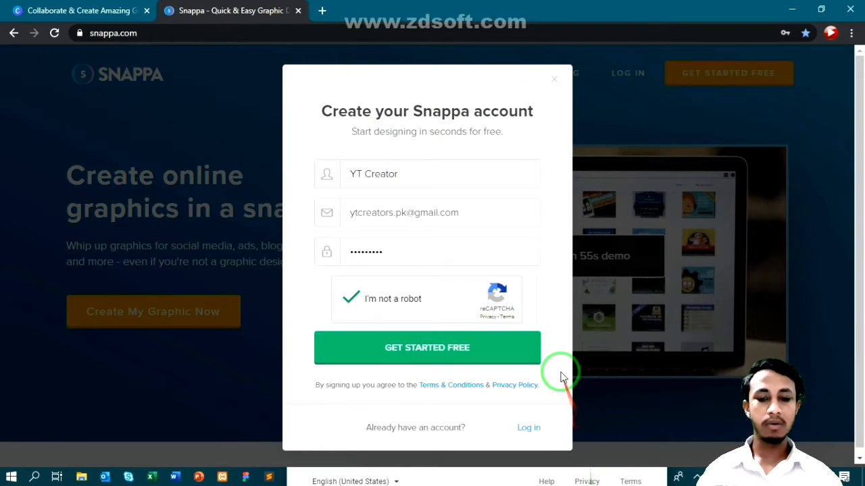
pyautogui.click(452, 347)
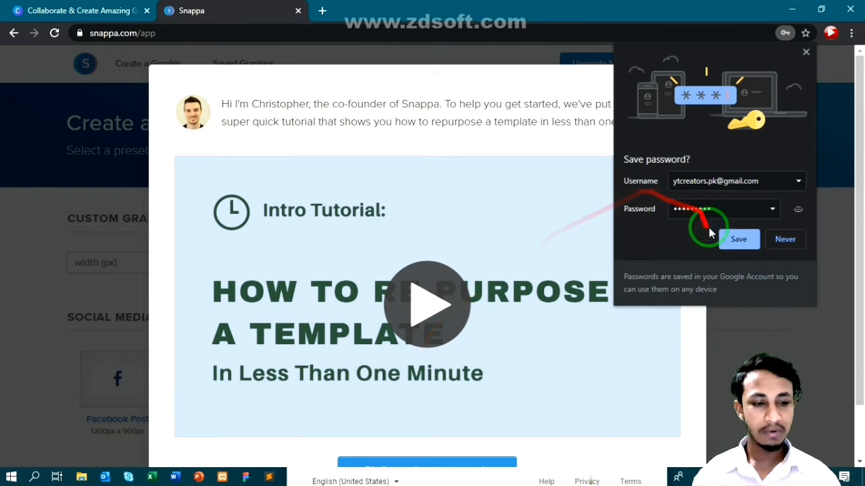
# - Save the Snappa login in Chrome and dismiss the intro tutorial with 'Ok, I'm ready to get started'
pyautogui.click(736, 240)
pyautogui.scroll(-2, 469, 238)
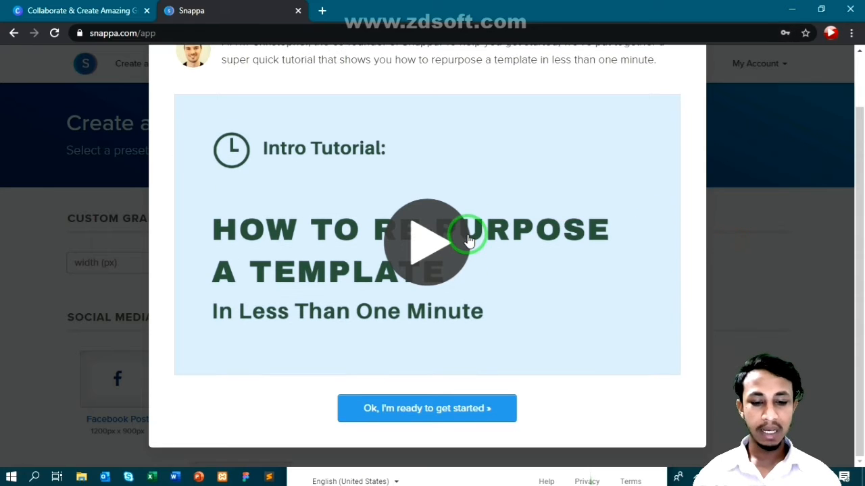
pyautogui.scroll(2, 469, 237)
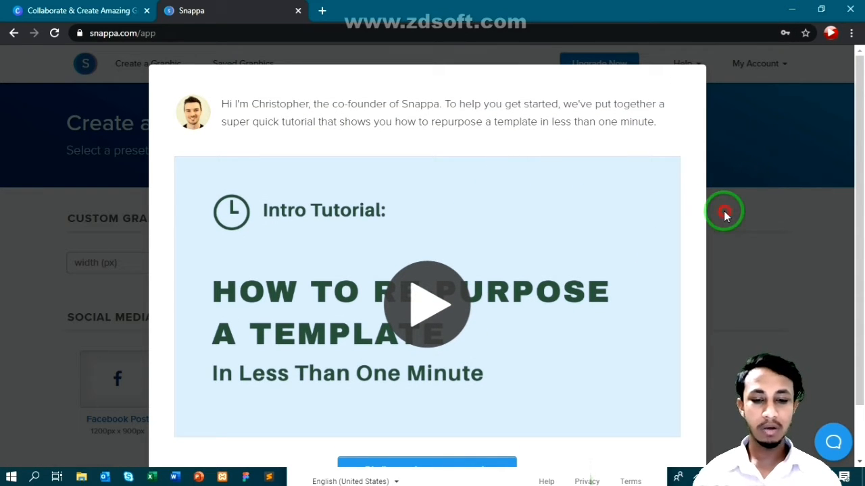
pyautogui.scroll(-2, 554, 295)
pyautogui.click(428, 413)
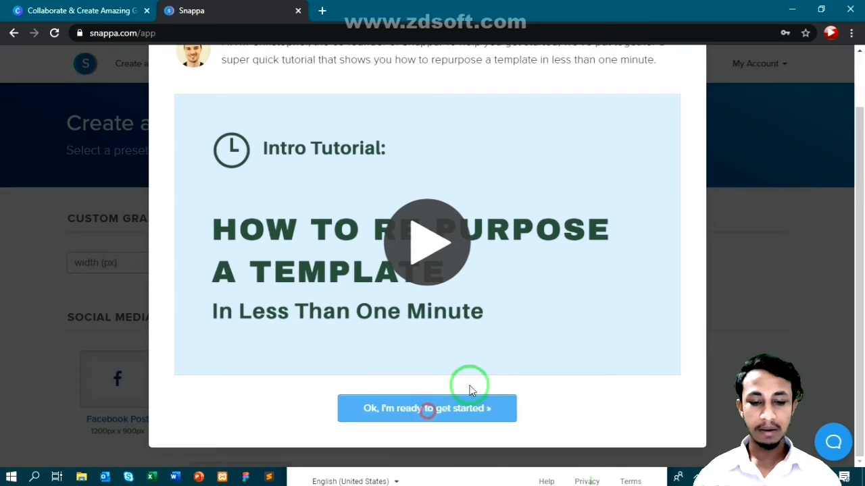
pyautogui.click(61, 10)
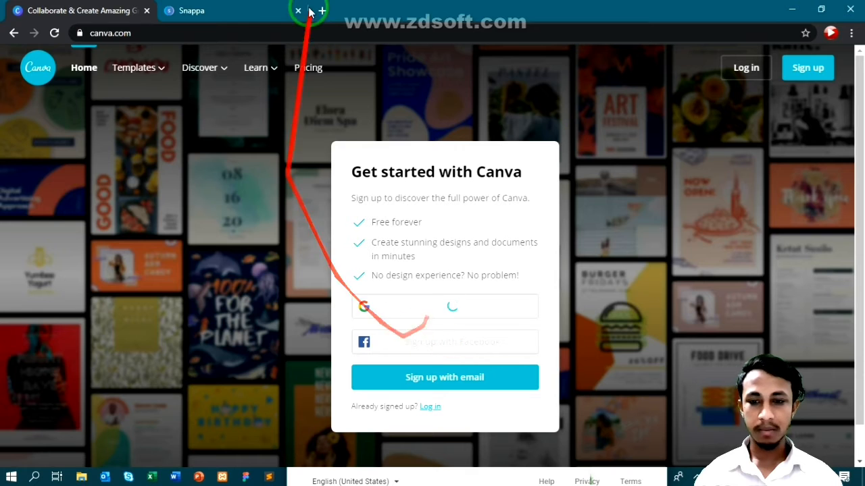
# - Return from the Canva tab to Snappa and scroll to the YouTube Thumbnail 1280x720 preset
pyautogui.click(227, 6)
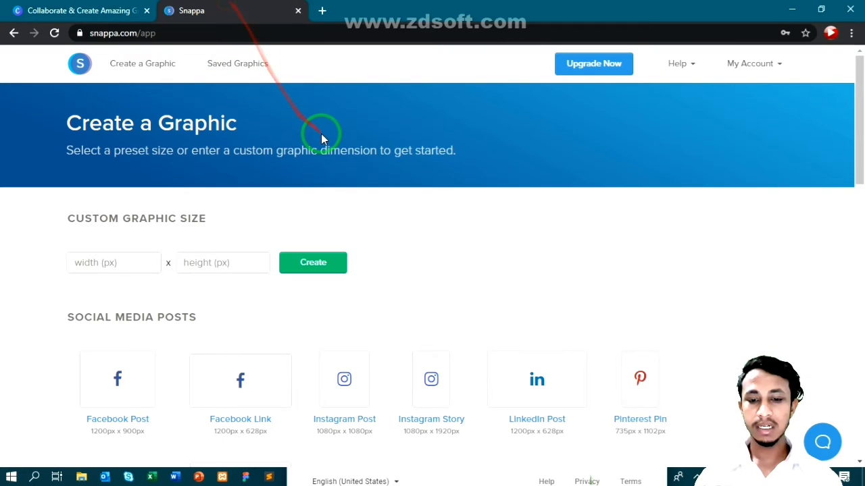
pyautogui.click(44, 10)
pyautogui.click(203, 7)
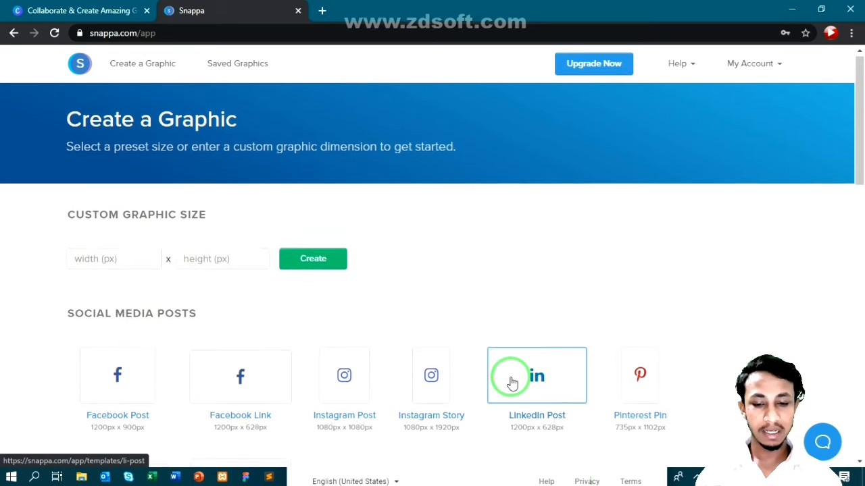
pyautogui.scroll(-3, 512, 380)
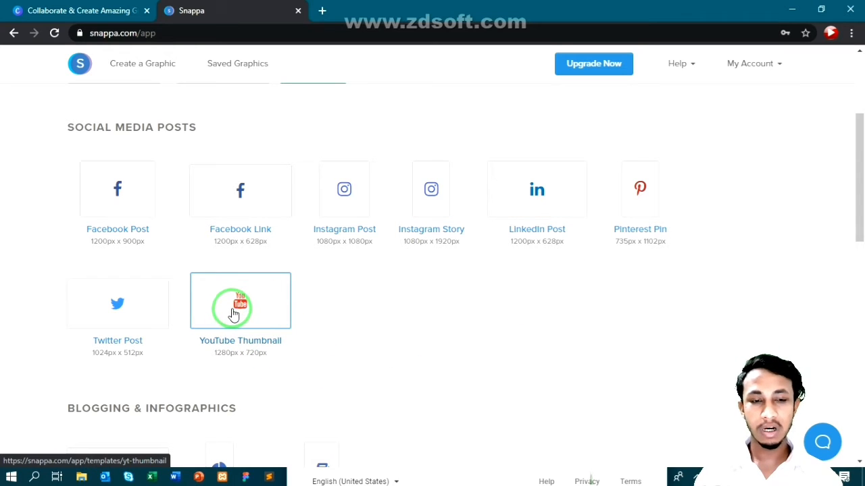
# - Choose the YouTube Thumbnail 1280x720 preset and scroll through its Featured Templates designs
pyautogui.click(240, 314)
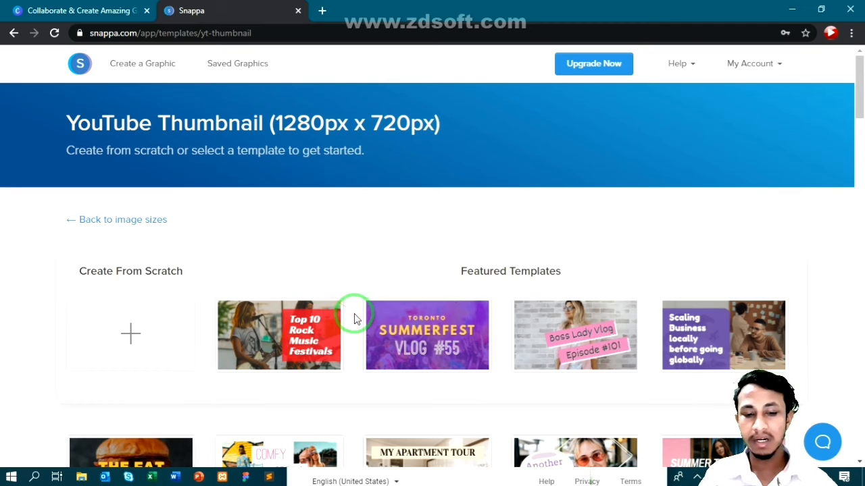
pyautogui.scroll(-1, 309, 265)
pyautogui.scroll(-1, 309, 268)
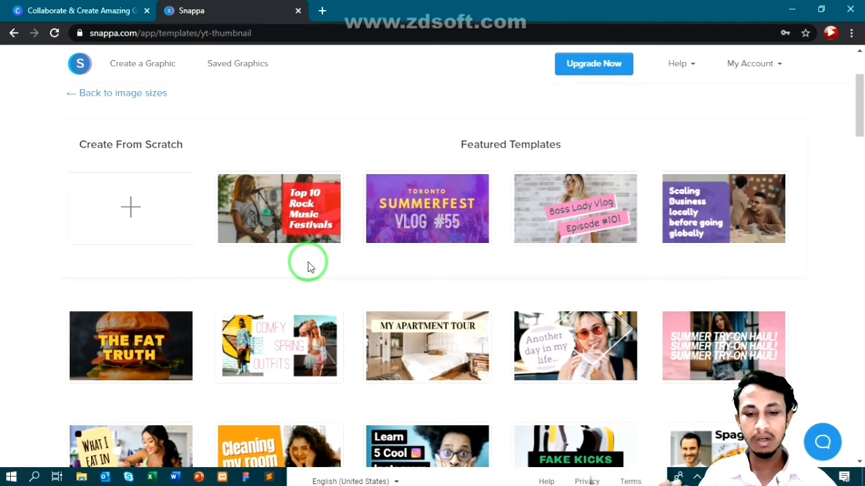
pyautogui.scroll(-1, 310, 268)
pyautogui.scroll(-1, 311, 269)
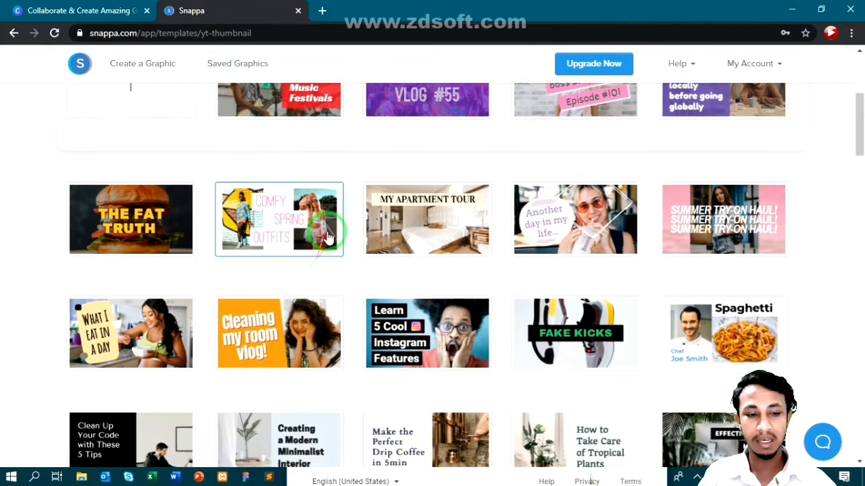
pyautogui.scroll(1, 308, 257)
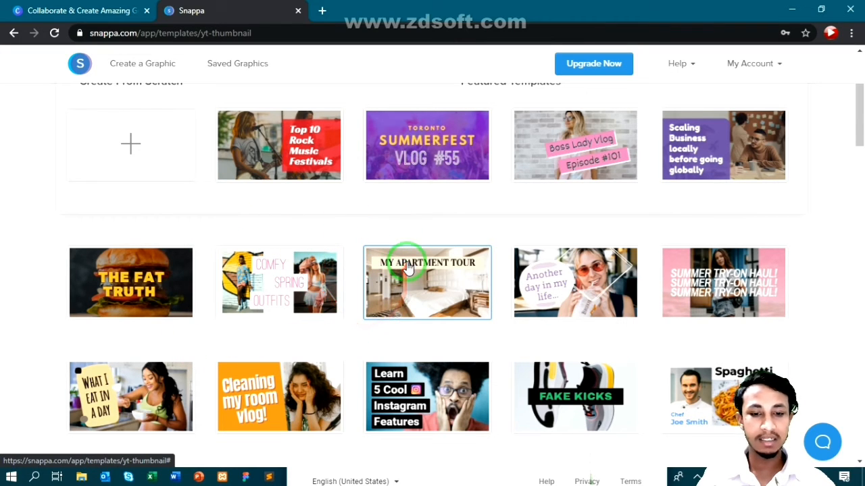
pyautogui.scroll(-1, 404, 269)
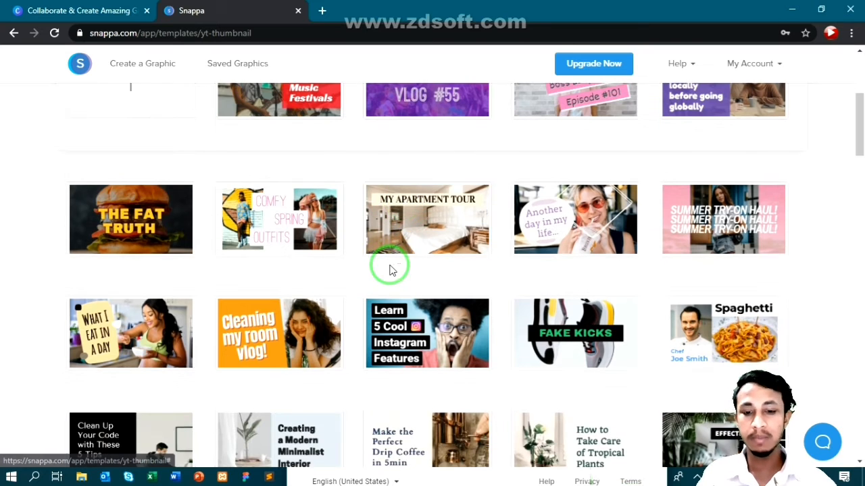
pyautogui.scroll(-2, 358, 250)
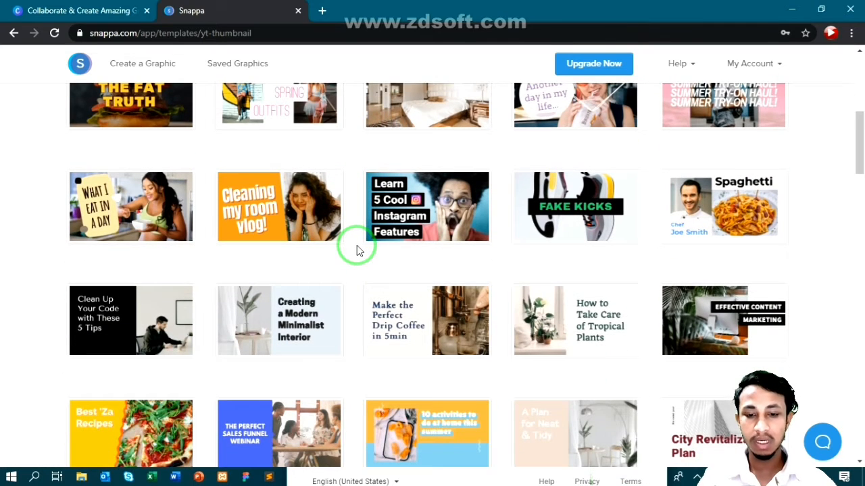
pyautogui.scroll(-3, 358, 250)
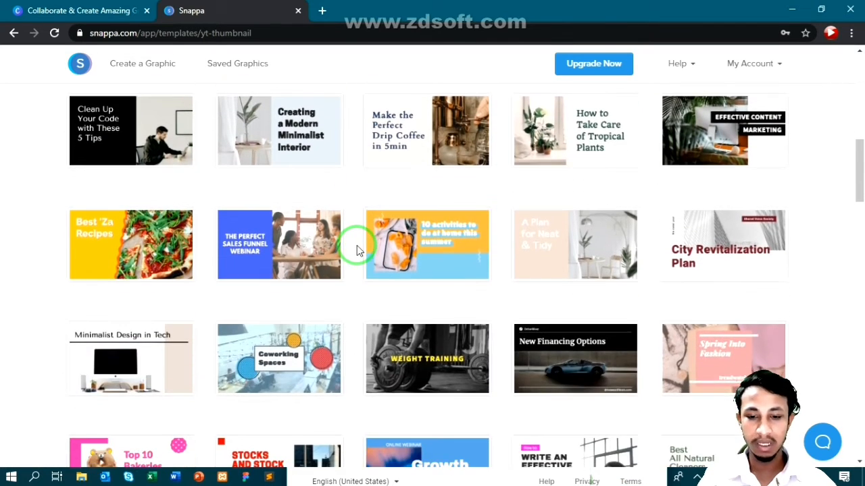
pyautogui.scroll(-2, 357, 248)
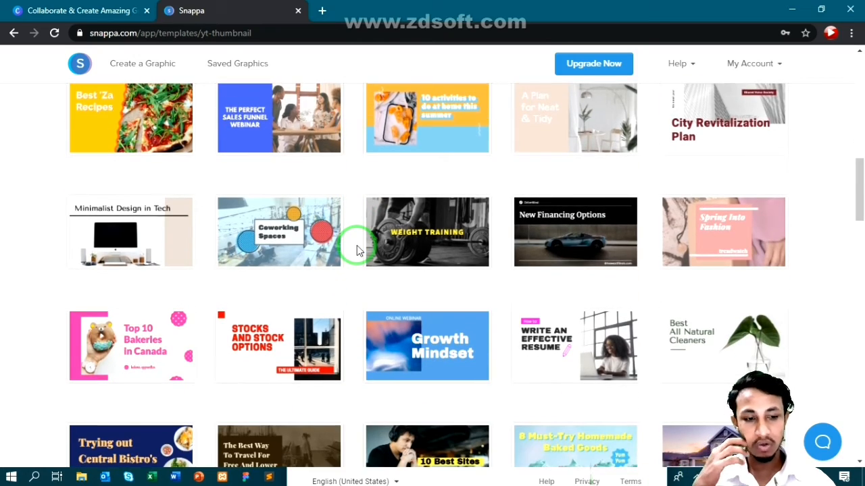
pyautogui.scroll(-1, 357, 246)
pyautogui.scroll(-2, 357, 245)
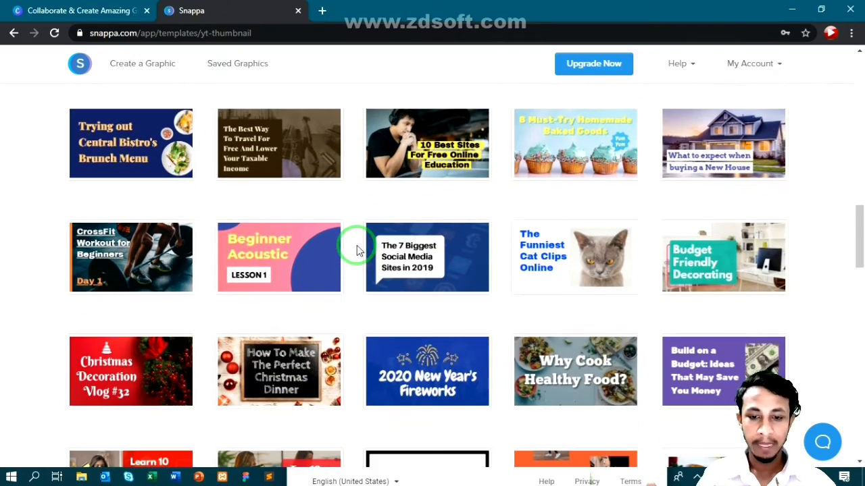
pyautogui.scroll(-1, 357, 245)
pyautogui.click(269, 221)
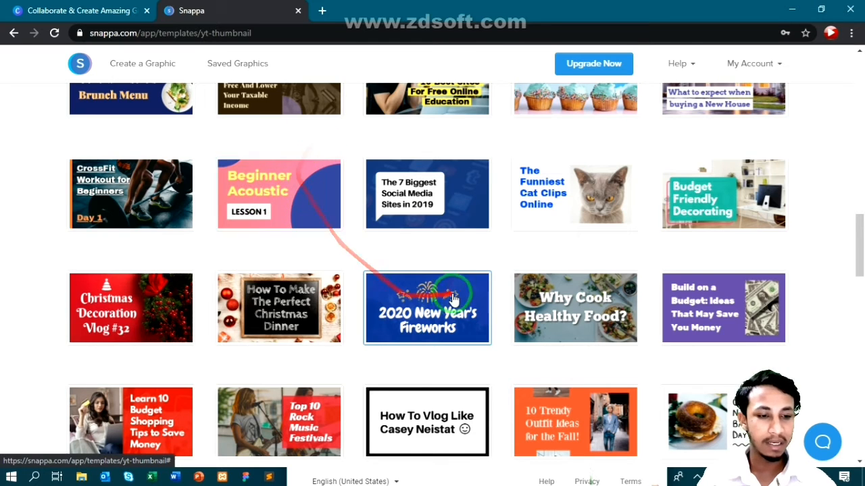
pyautogui.scroll(-2, 457, 284)
pyautogui.scroll(-5, 457, 284)
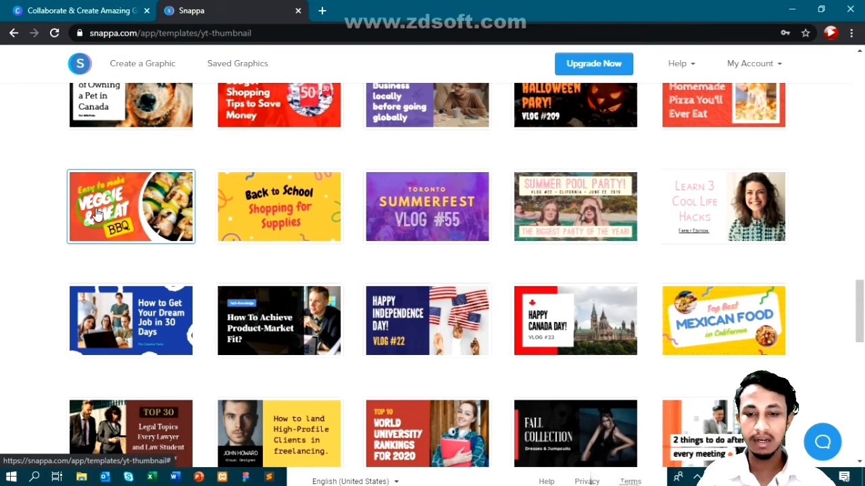
# - Open the Veggie & Meat BBQ template in the editor and show its Bkgrnd options
pyautogui.click(98, 213)
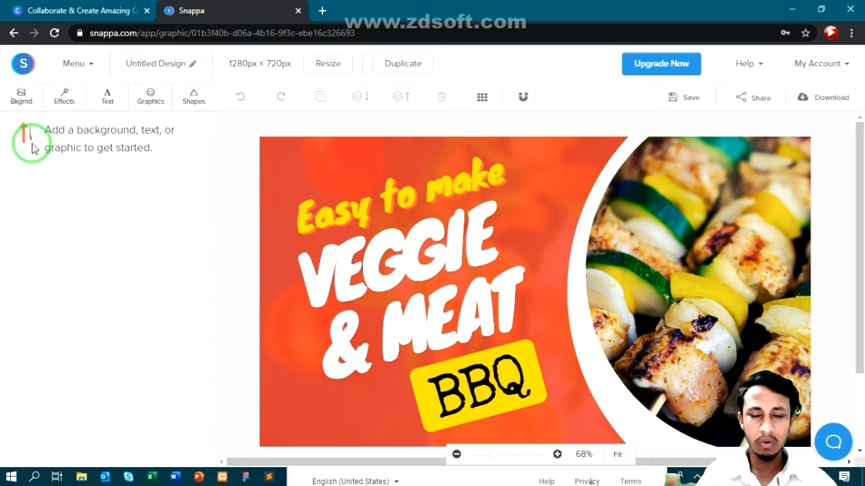
pyautogui.click(21, 99)
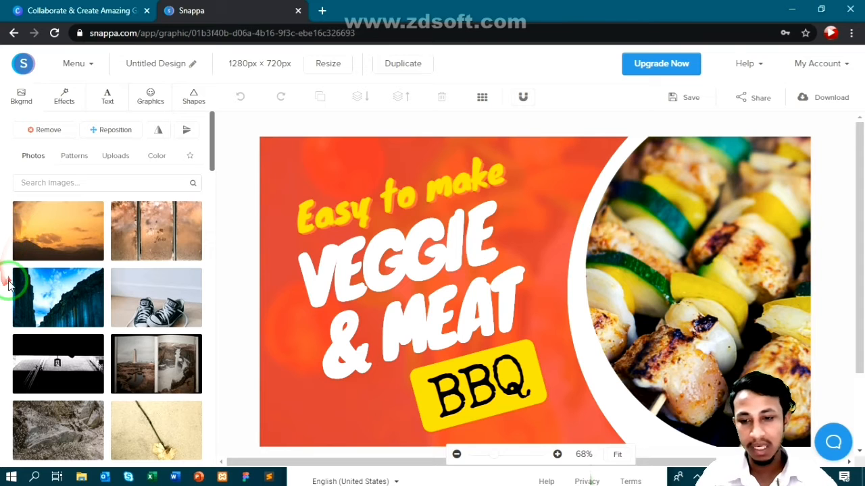
# - Search background photos for 'technology' and apply the two men at a laptop photo
pyautogui.scroll(-8, 38, 265)
pyautogui.scroll(-8, 44, 266)
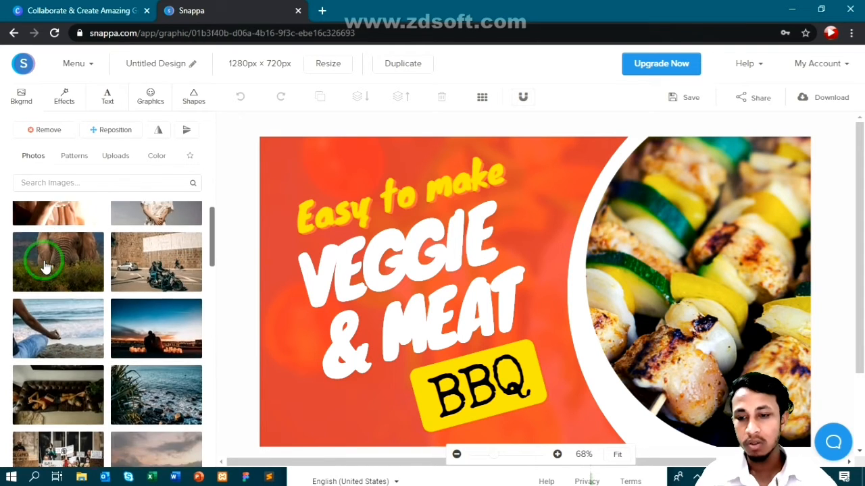
pyautogui.scroll(4, 45, 268)
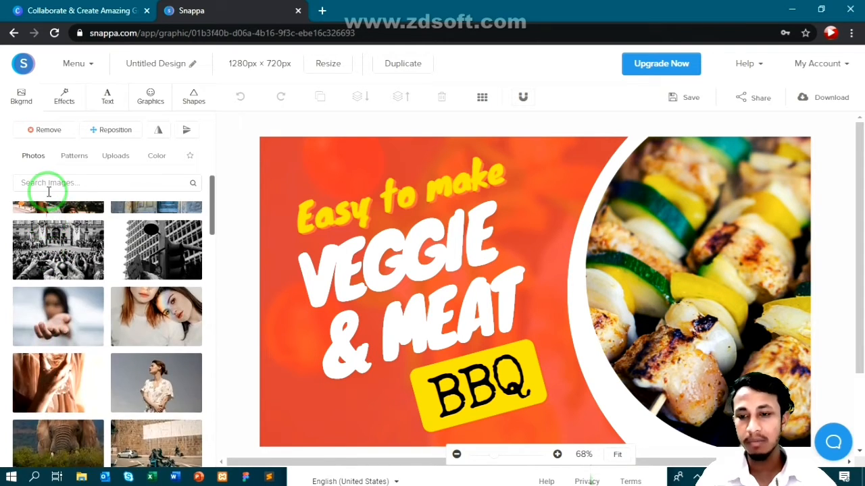
pyautogui.click(105, 184)
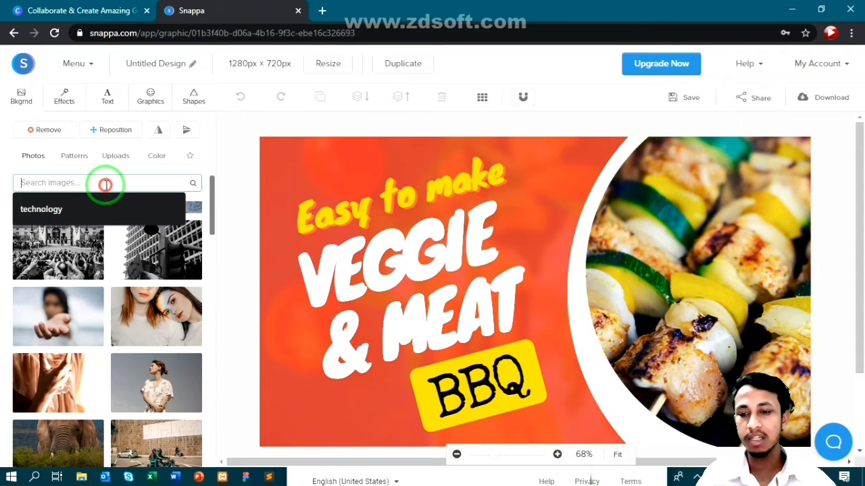
pyautogui.click(83, 207)
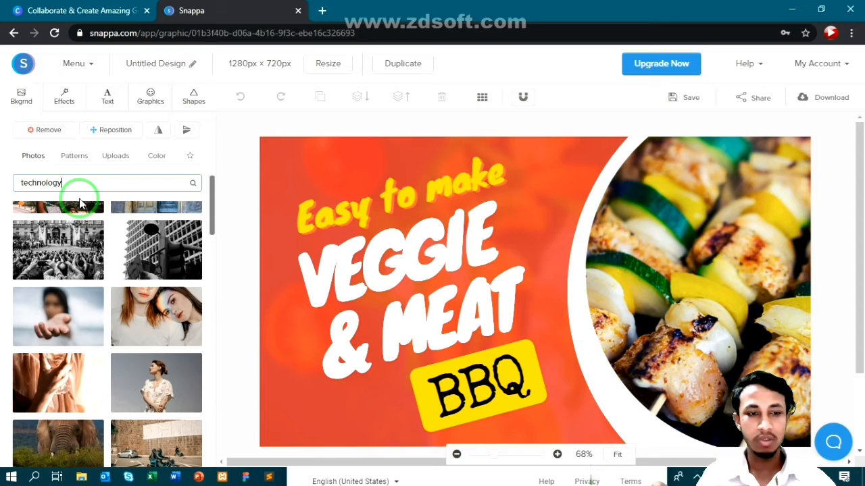
pyautogui.click(194, 186)
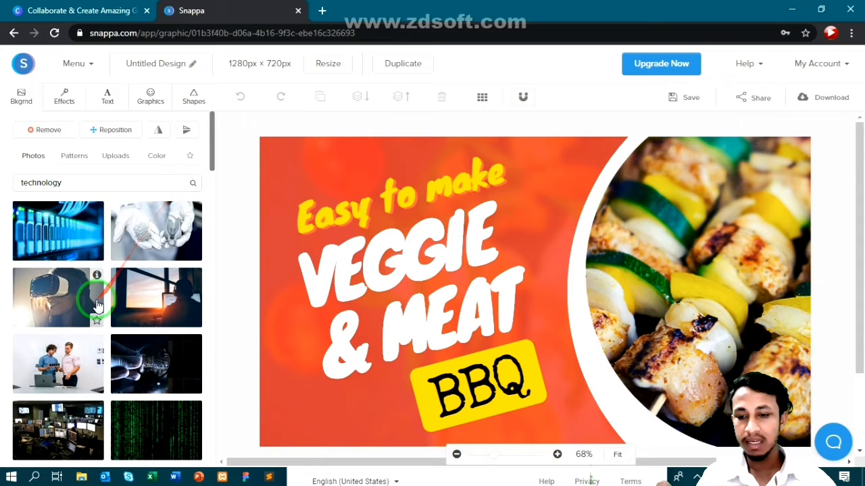
pyautogui.scroll(-1, 47, 250)
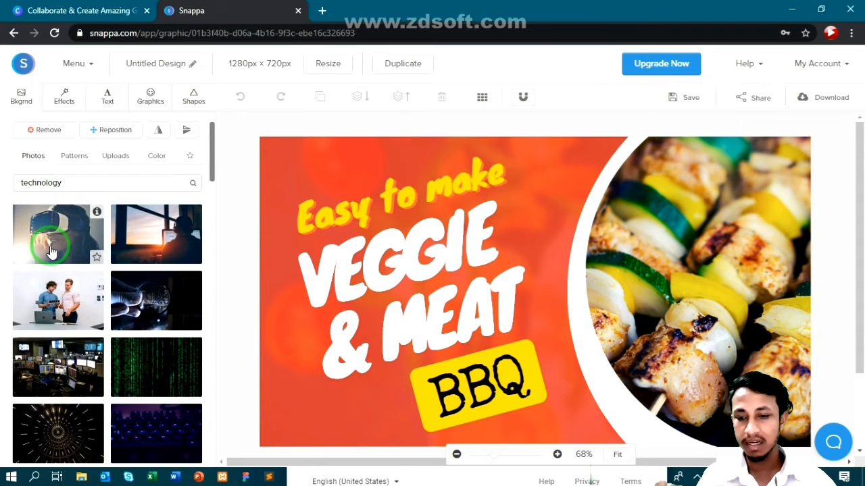
pyautogui.scroll(-4, 51, 250)
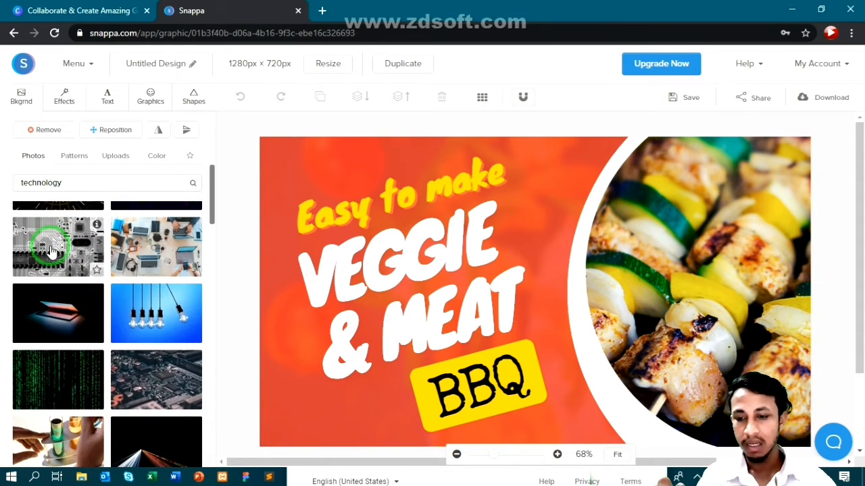
pyautogui.scroll(-4, 51, 250)
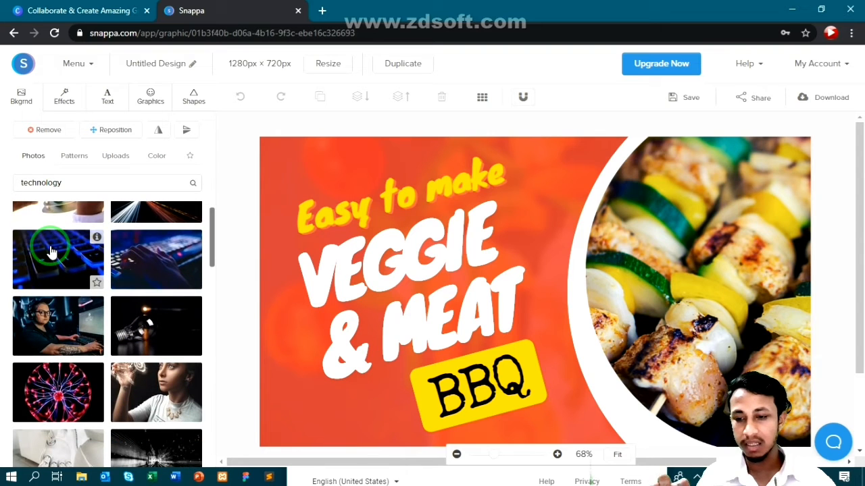
pyautogui.scroll(-1, 51, 250)
pyautogui.scroll(-1, 52, 250)
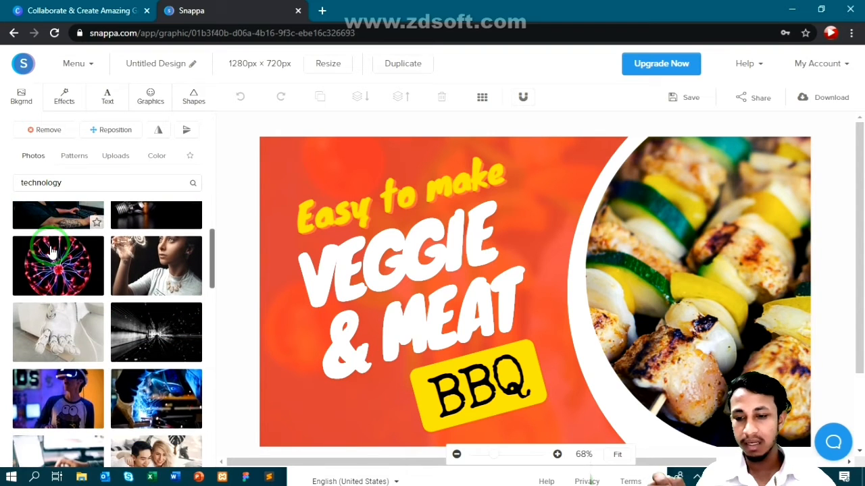
pyautogui.scroll(-2, 52, 250)
pyautogui.scroll(5, 52, 251)
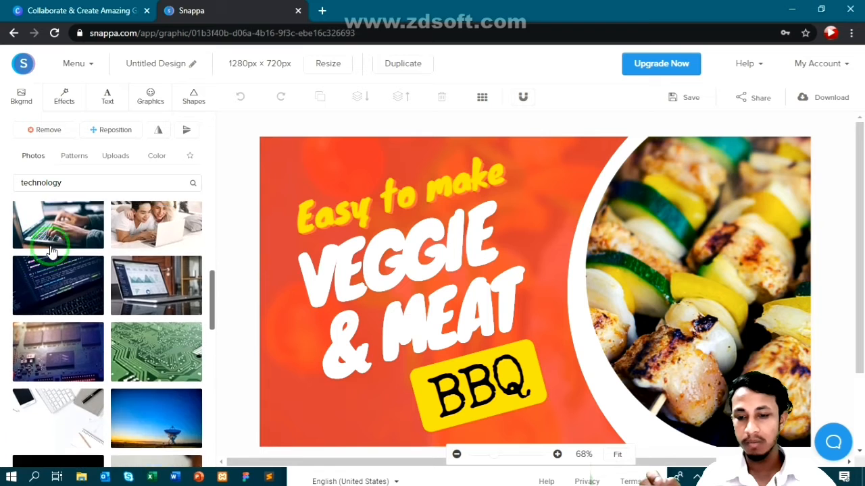
pyautogui.scroll(6, 51, 250)
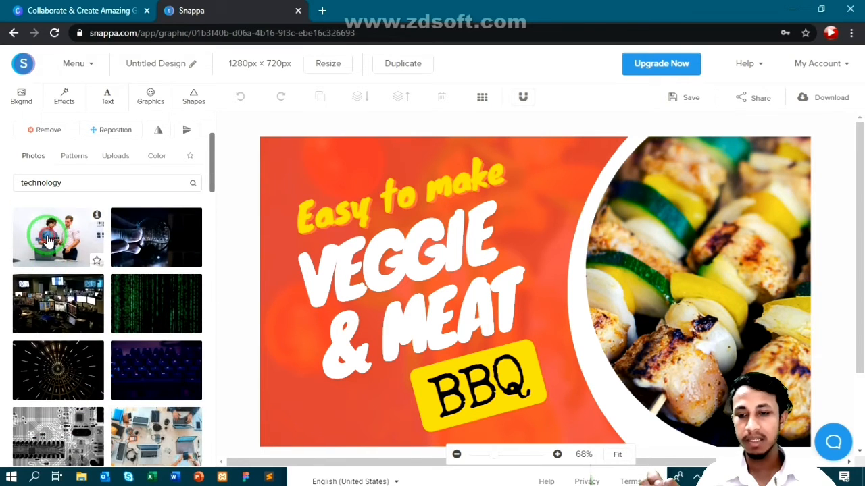
pyautogui.click(48, 240)
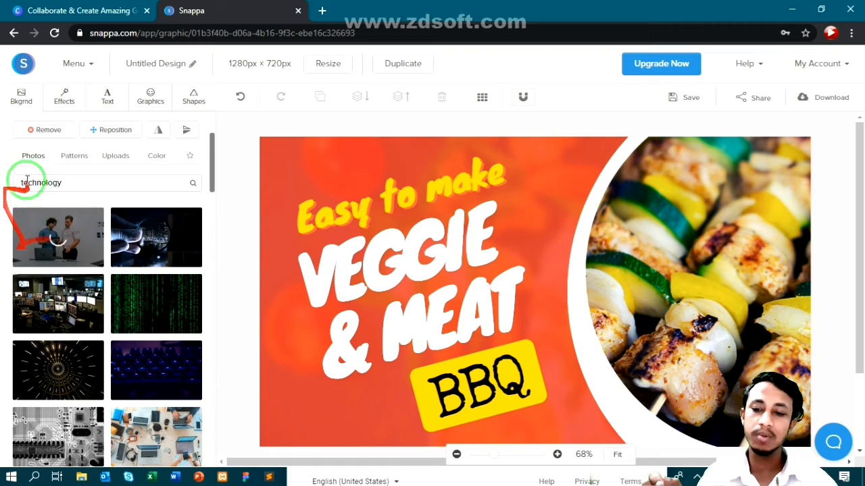
# - Shift the kebab photo further right and push the VEGGIE & MEAT text mostly off-canvas
pyautogui.click(596, 261)
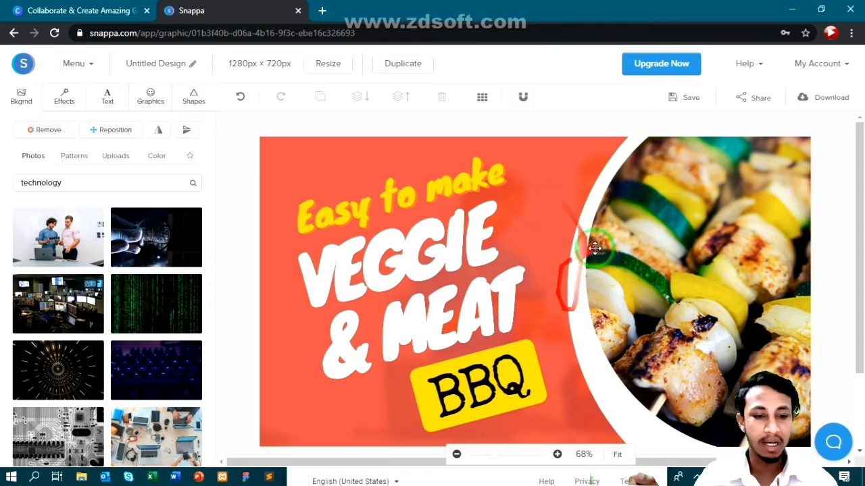
pyautogui.moveTo(656, 284); pyautogui.dragTo(697, 276)
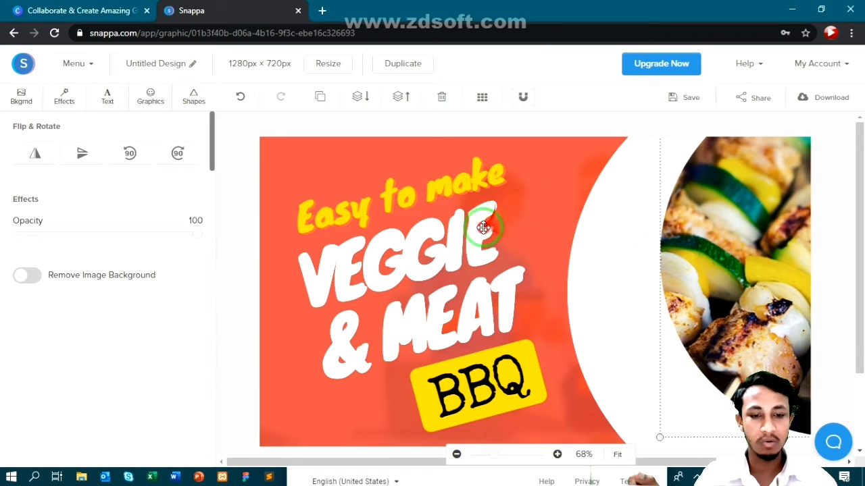
pyautogui.moveTo(482, 222); pyautogui.dragTo(286, 294)
pyautogui.click(384, 254)
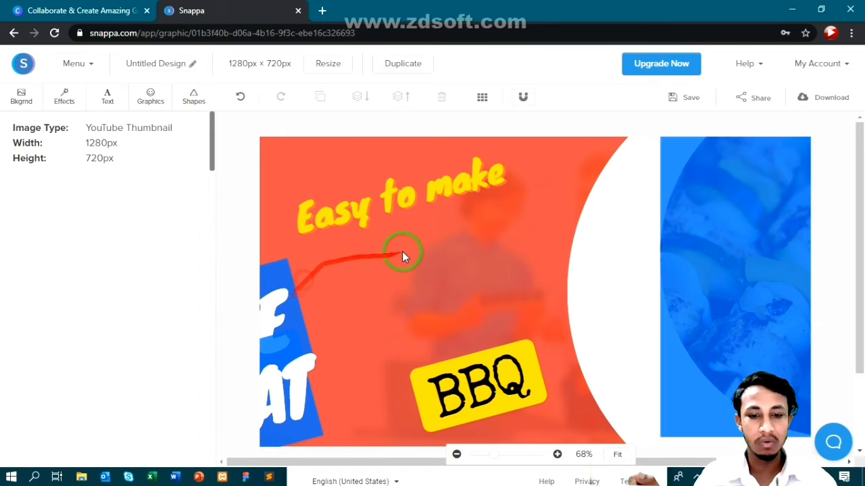
# - View the plain background colour options, leaving the #ffffff background unchanged
pyautogui.click(23, 95)
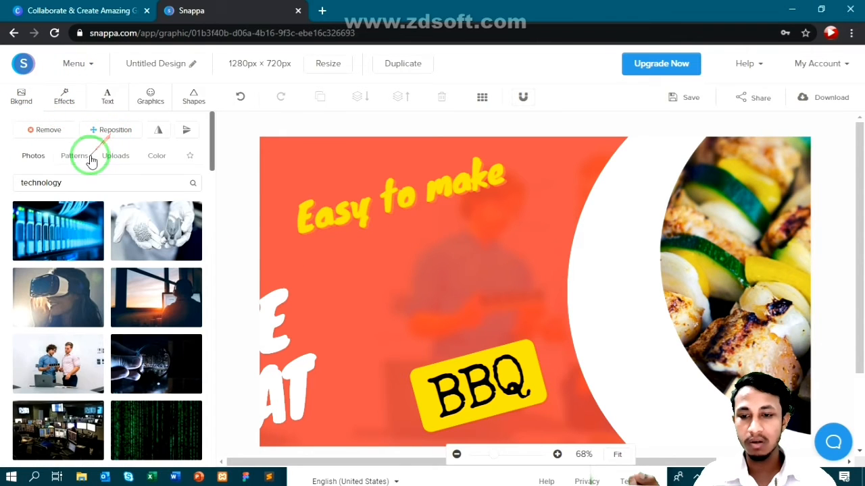
pyautogui.click(146, 158)
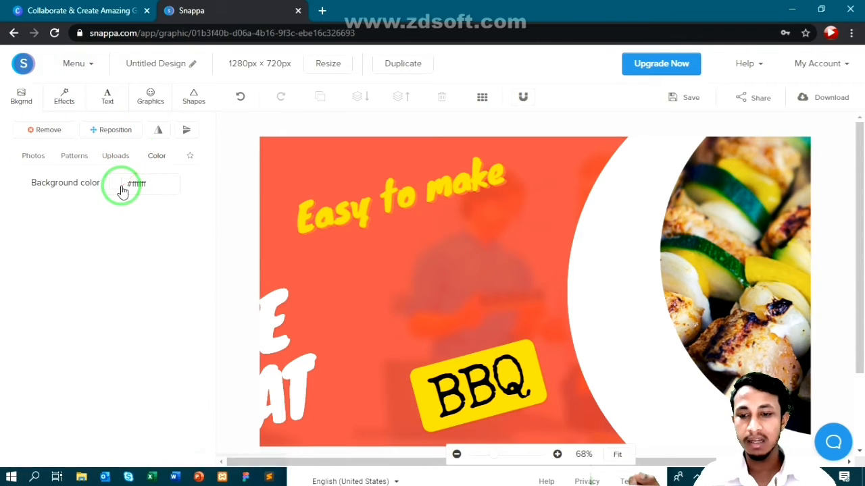
pyautogui.click(120, 187)
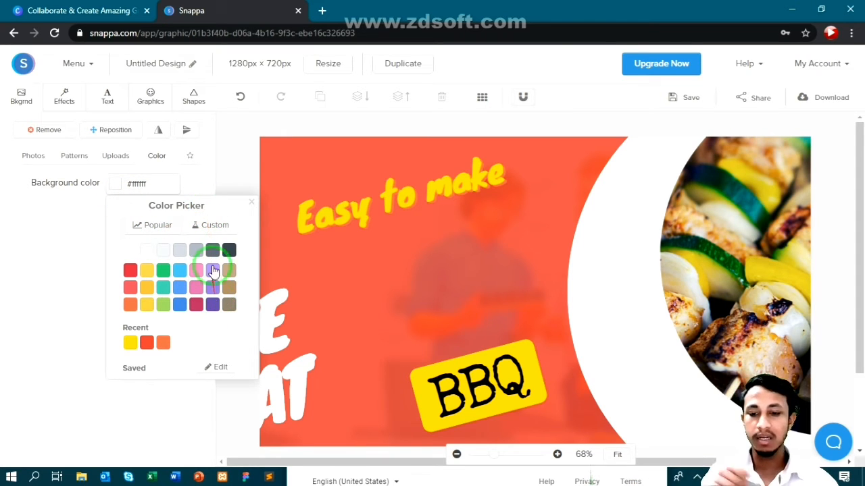
pyautogui.click(252, 204)
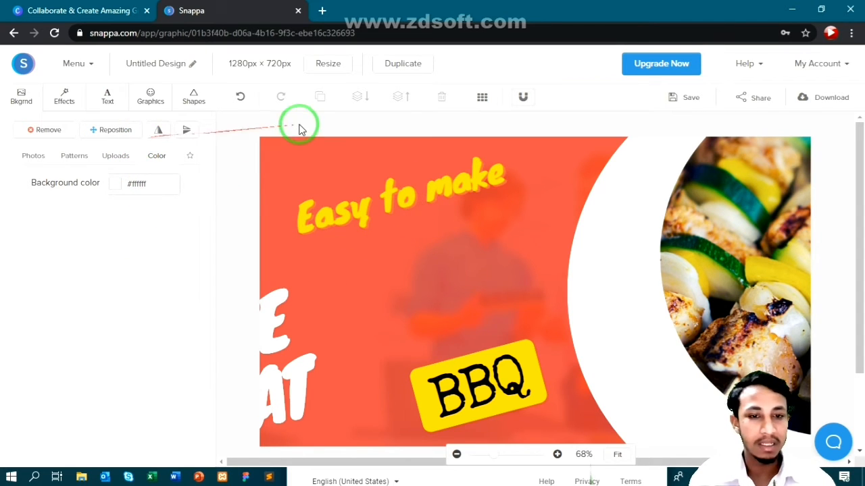
# - Delete the 'Easy to make' and 'VEGGIE & MEAT' text and the yellow label behind BBQ
pyautogui.click(472, 162)
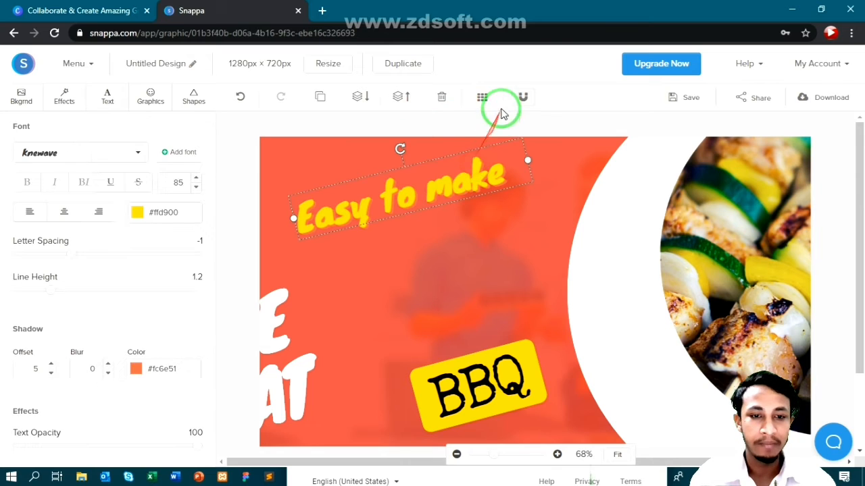
pyautogui.click(441, 97)
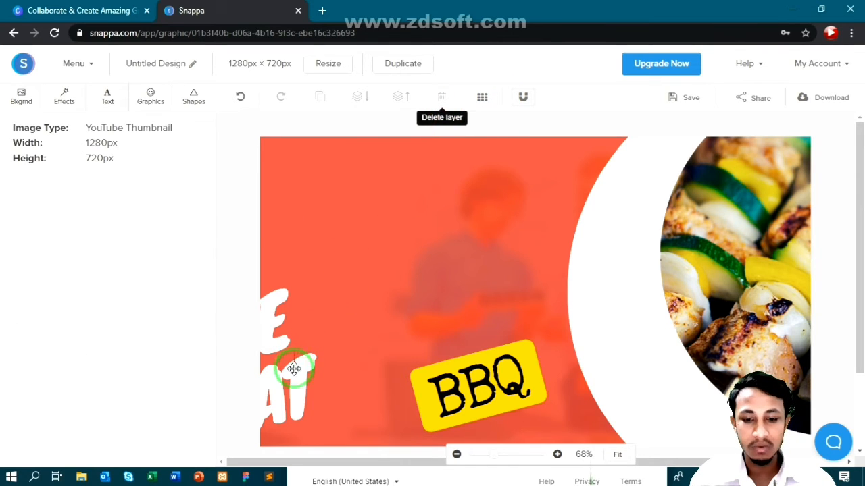
pyautogui.click(296, 365)
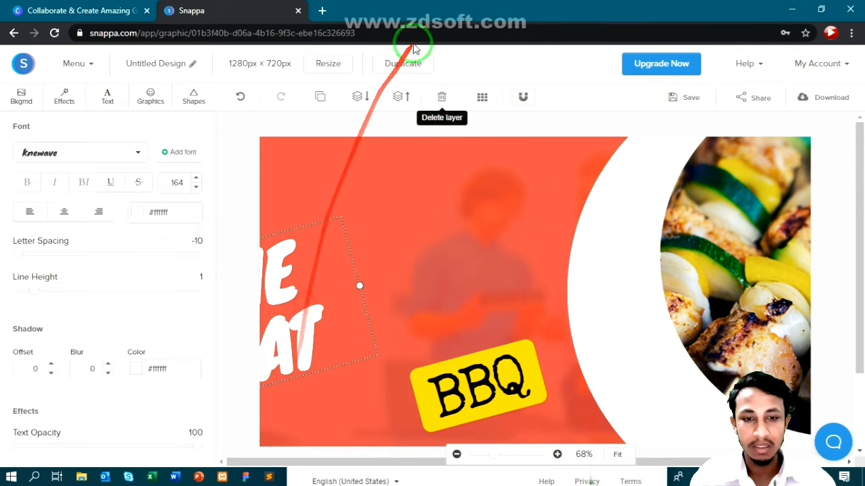
pyautogui.click(441, 97)
pyautogui.click(453, 367)
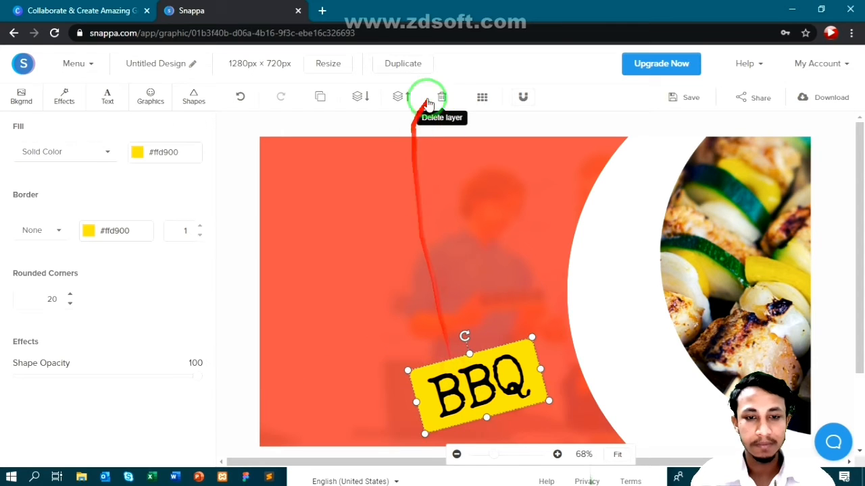
pyautogui.click(442, 97)
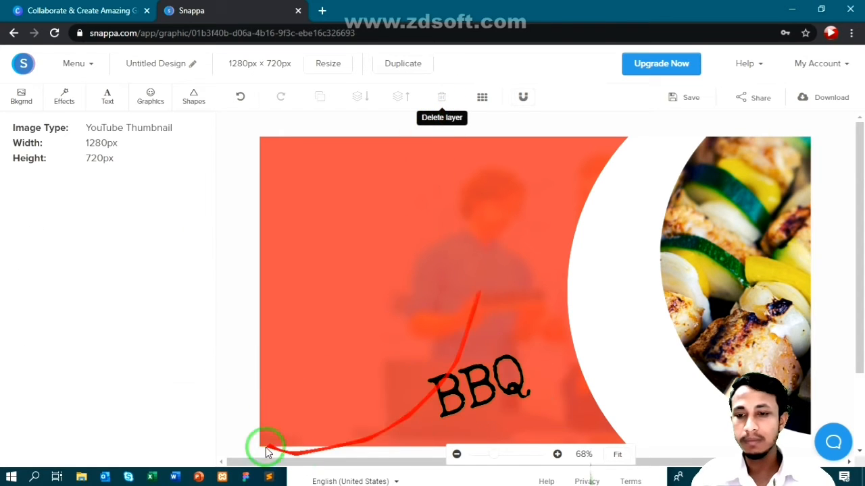
pyautogui.click(57, 95)
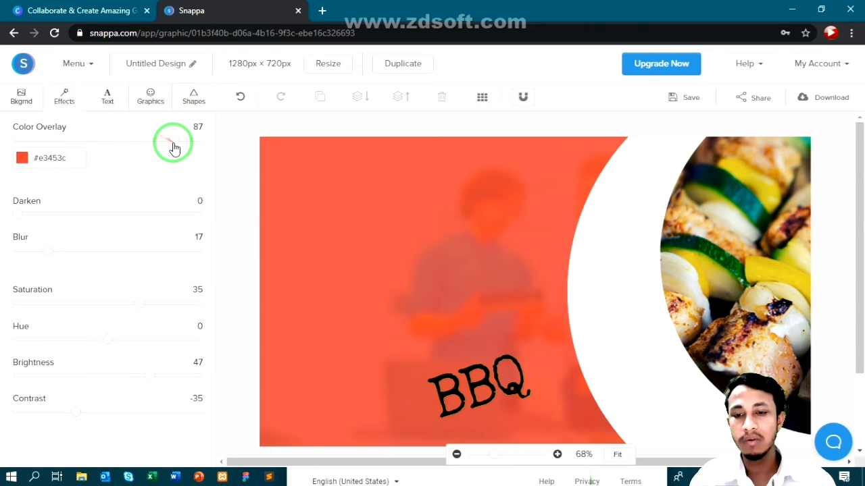
# - Set the photo's colour overlay and blur to 0, and delete the food photo
pyautogui.moveTo(173, 142); pyautogui.dragTo(6, 135)
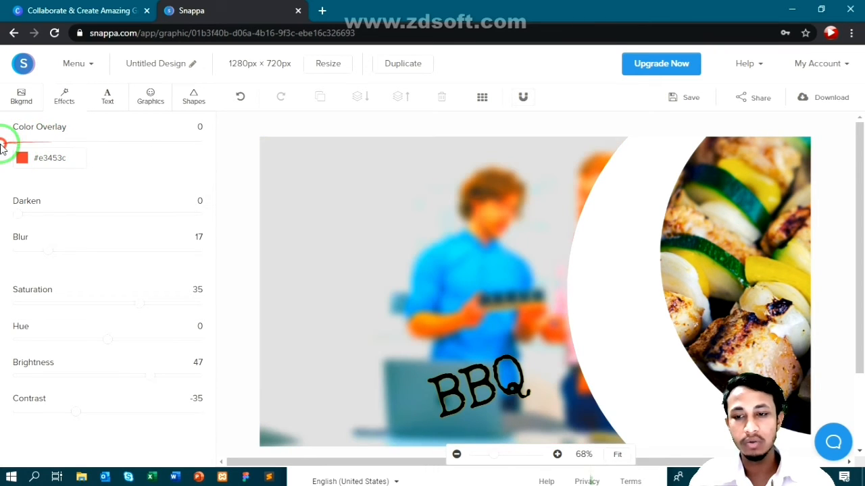
pyautogui.moveTo(46, 252); pyautogui.dragTo(10, 249)
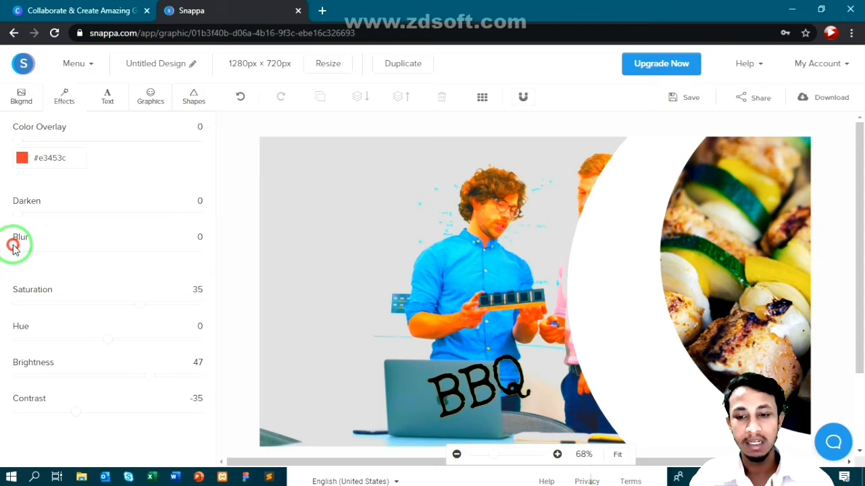
pyautogui.moveTo(730, 248); pyautogui.dragTo(315, 247)
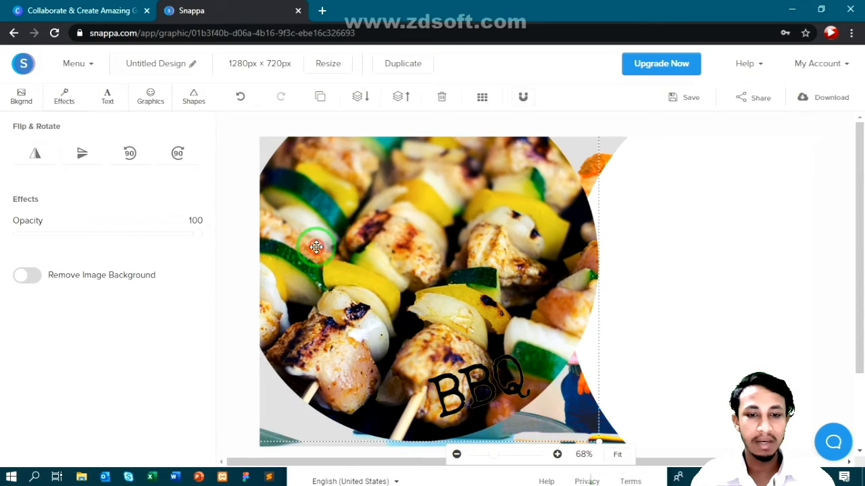
pyautogui.click(442, 99)
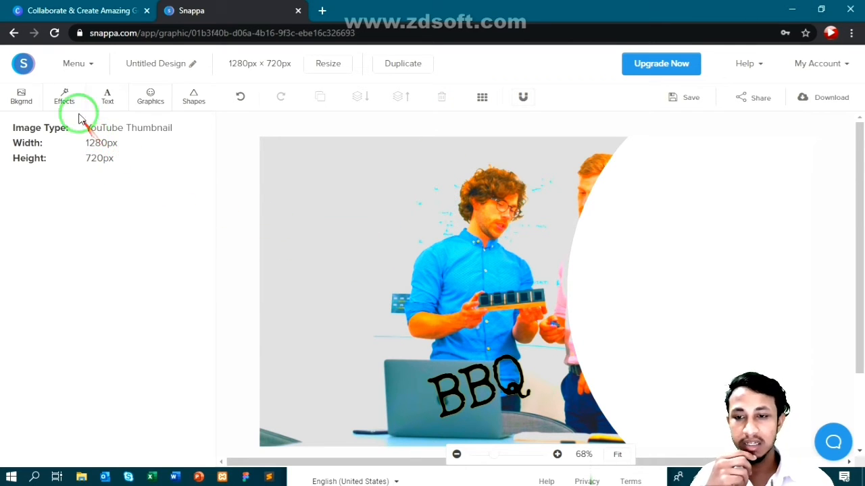
# - Tint the background with a #ffce54 yellow overlay at 87 and delete the BBQ text
pyautogui.click(65, 94)
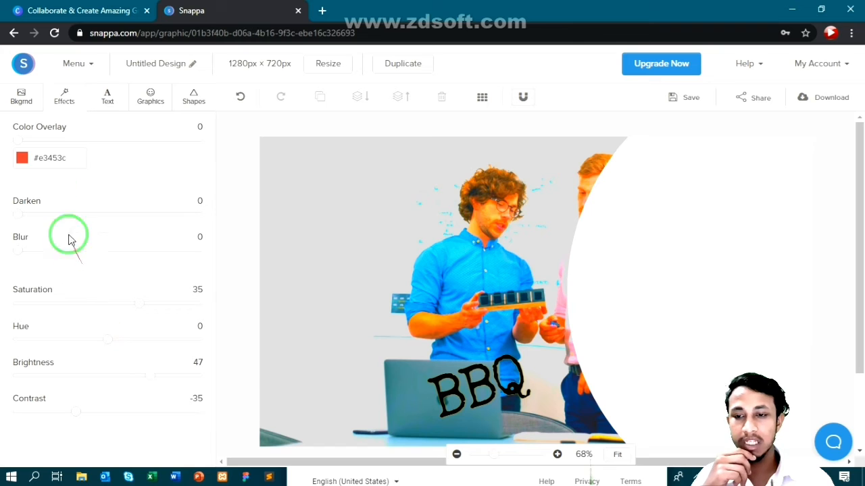
pyautogui.click(21, 161)
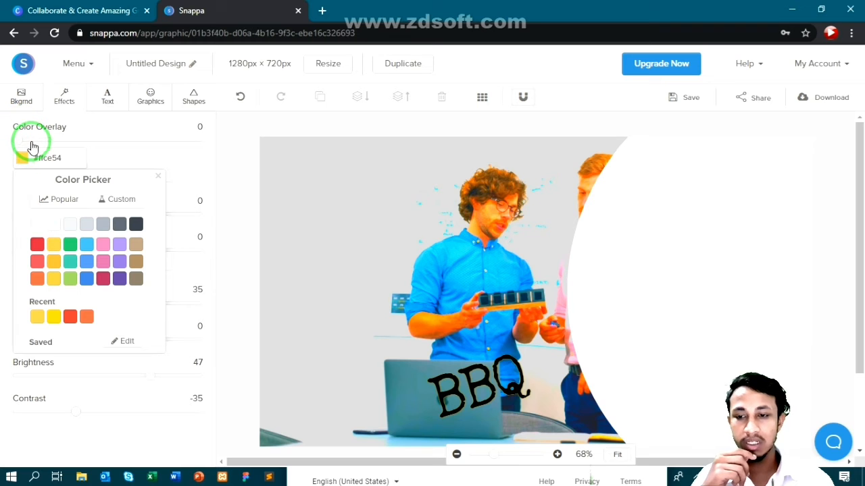
pyautogui.moveTo(33, 147); pyautogui.dragTo(180, 148)
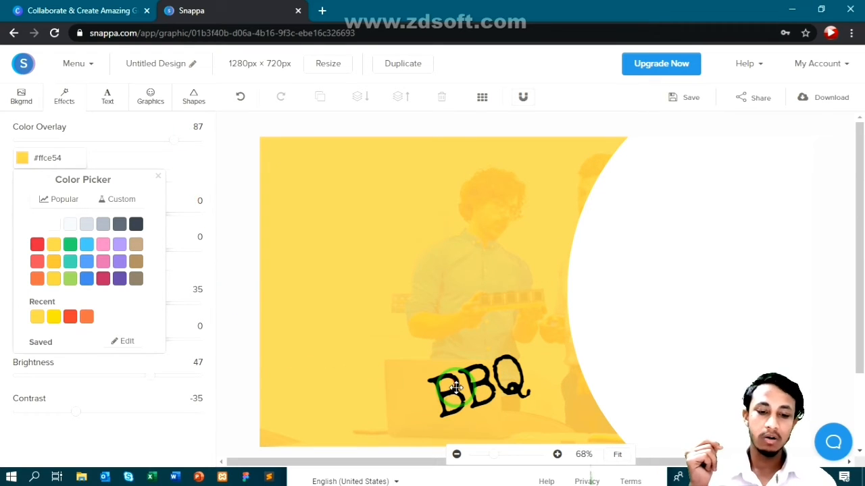
pyautogui.moveTo(448, 385); pyautogui.dragTo(402, 349)
pyautogui.press('Delete')
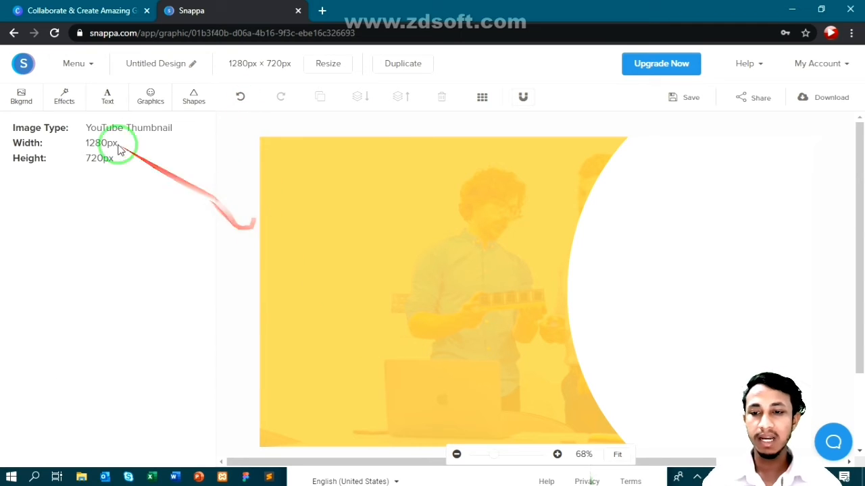
# - Add a new heading and move it toward the upper left of the thumbnail
pyautogui.click(108, 96)
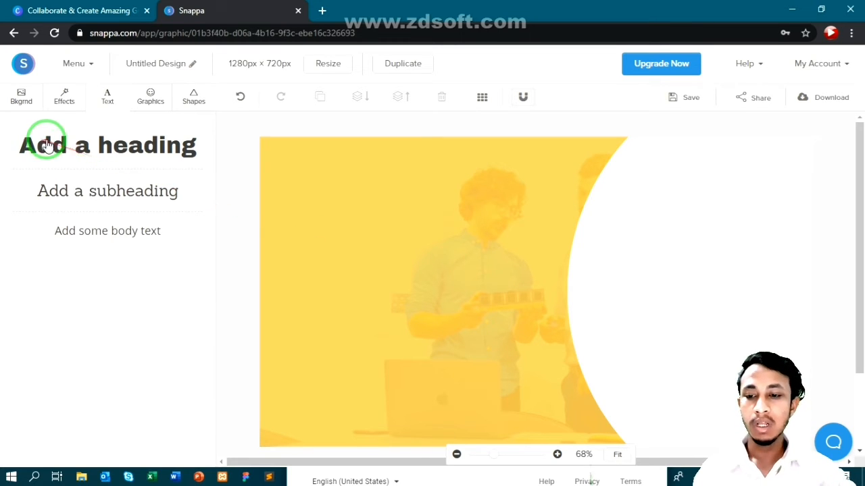
pyautogui.click(87, 150)
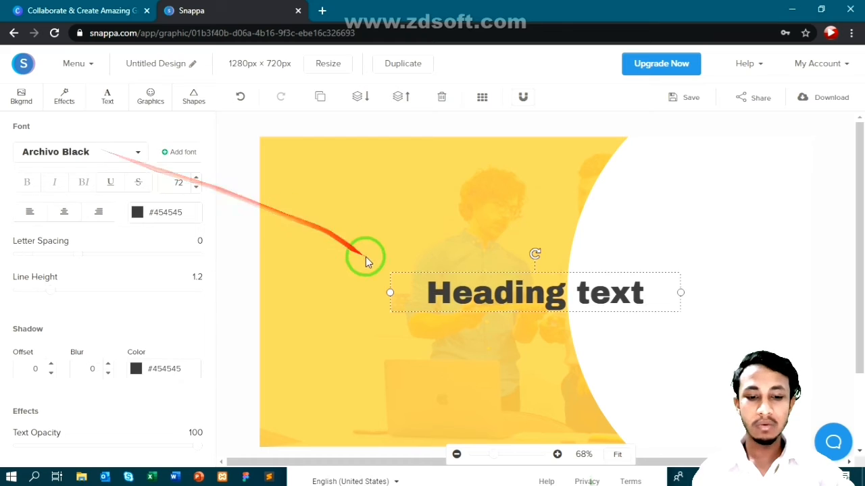
pyautogui.moveTo(525, 292); pyautogui.dragTo(402, 218)
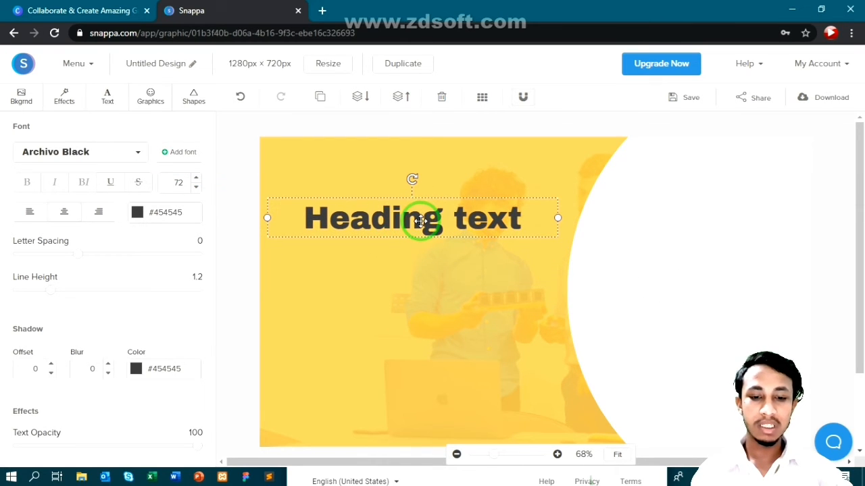
# - Replace the heading text with 'Awesom Video' and start a second line reading 'Title'
pyautogui.doubleClick(417, 222)
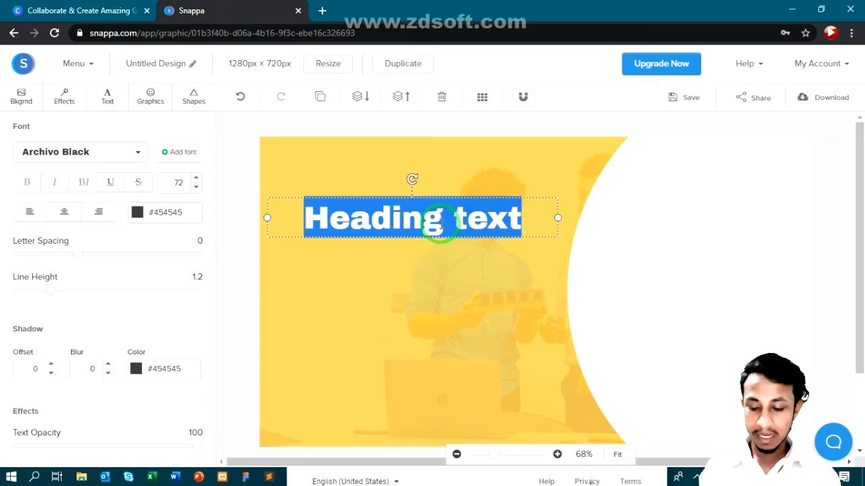
pyautogui.write('Aweso')
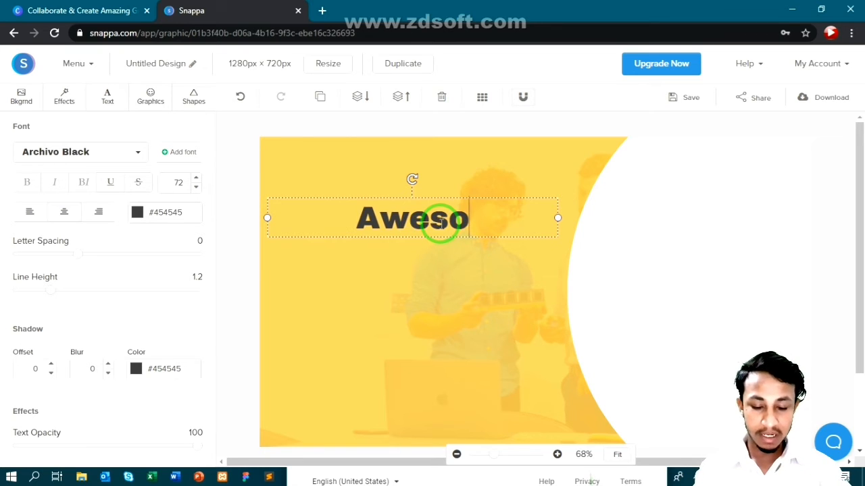
pyautogui.write('m ')
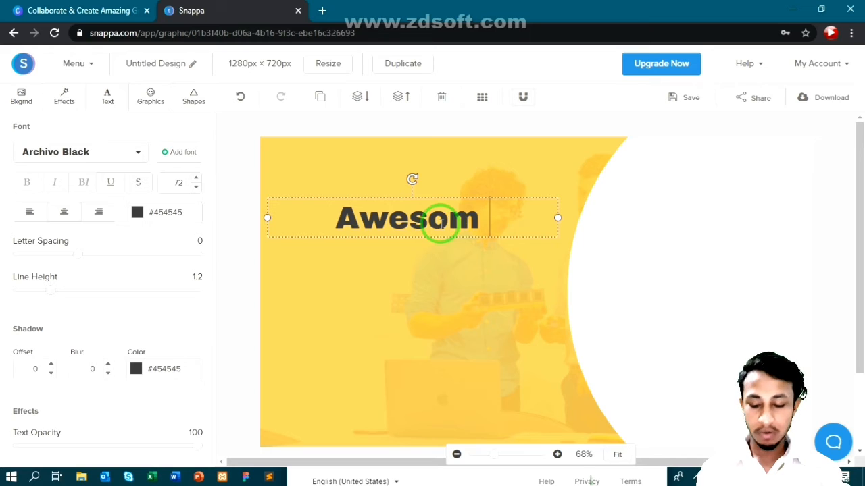
pyautogui.write('Vi')
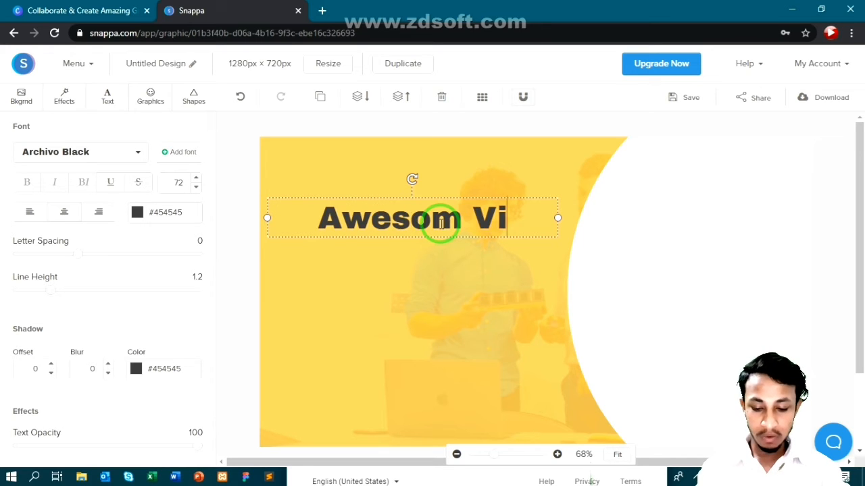
pyautogui.write('deo')
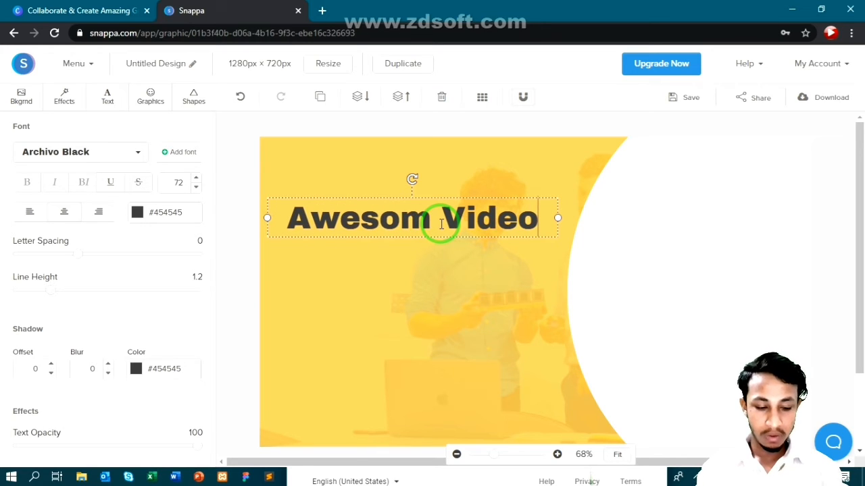
pyautogui.press('Return')
pyautogui.write('Tit')
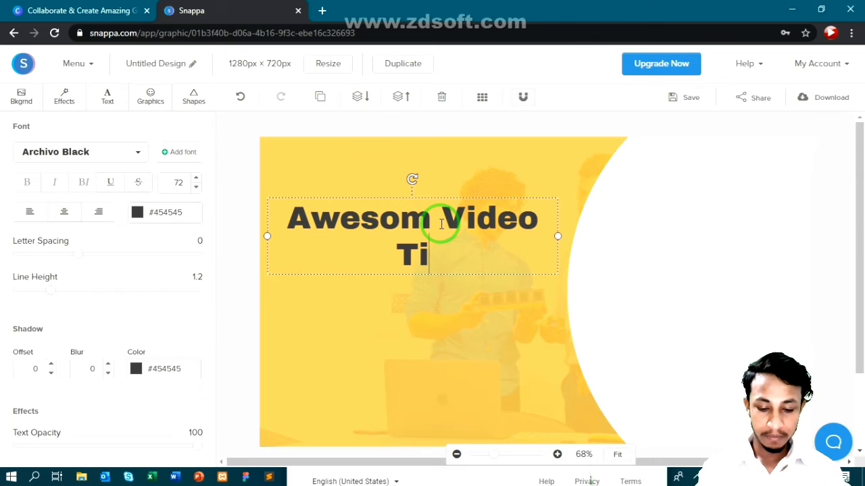
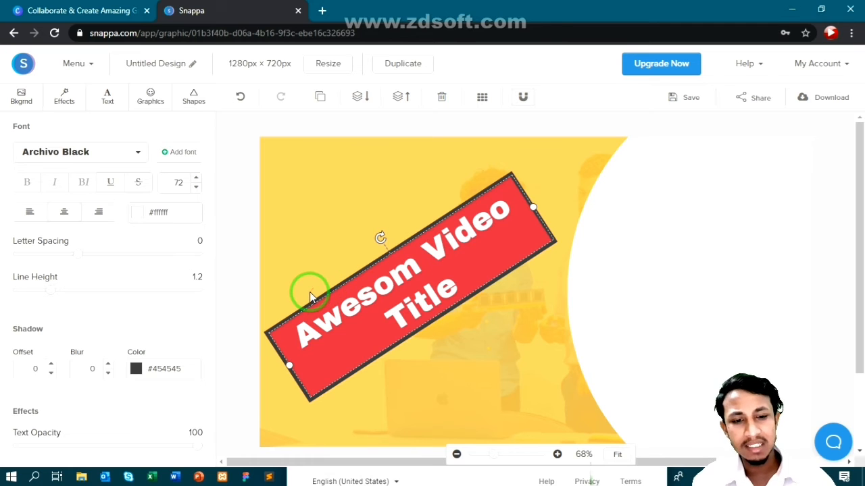
# - Drag the red 'Awesom Video Title' banner into its tilted position across the thumbnail
pyautogui.moveTo(310, 292)
pyautogui.mouseDown()
pyautogui.moveTo(304, 270)
pyautogui.moveTo(385, 204)
pyautogui.moveTo(402, 303)
pyautogui.moveTo(461, 279)
pyautogui.moveTo(356, 396)
pyautogui.moveTo(23, 69)
pyautogui.moveTo(33, 59)
pyautogui.moveTo(129, 280)
pyautogui.moveTo(590, 330)
pyautogui.moveTo(636, 235)
pyautogui.moveTo(630, 230)
pyautogui.moveTo(632, 272)
pyautogui.moveTo(615, 293)
pyautogui.moveTo(207, 50)
pyautogui.moveTo(100, 84)
pyautogui.moveTo(150, 270)
pyautogui.moveTo(121, 246)
pyautogui.moveTo(115, 205)
pyautogui.moveTo(136, 318)
pyautogui.moveTo(118, 355)
pyautogui.moveTo(58, 187)
pyautogui.mouseUp()
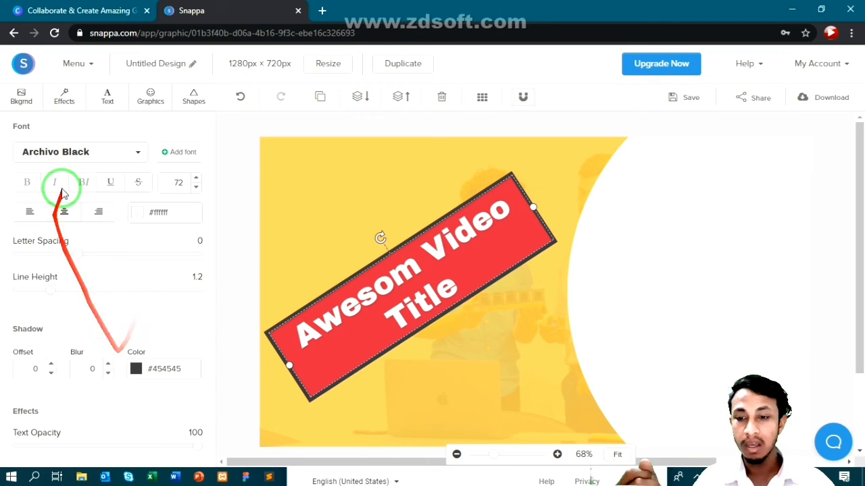
# - Browse the Graphics Vectors library to the ink splatters and pick the large black splatter
pyautogui.click(22, 97)
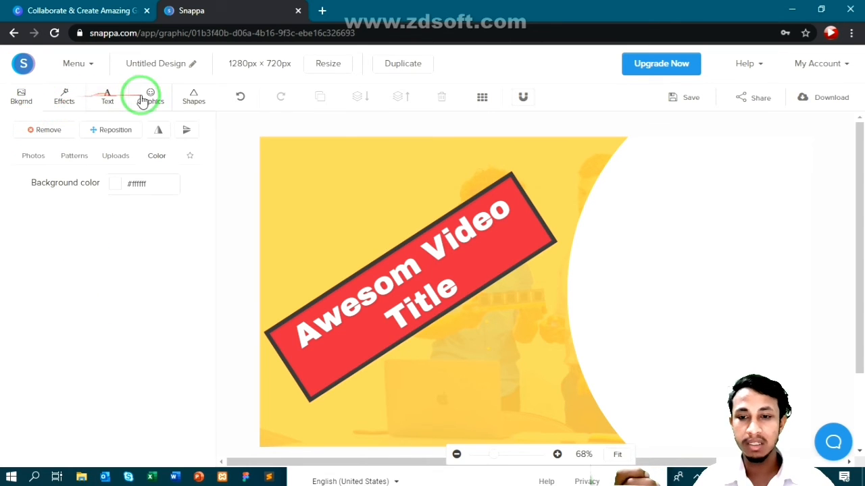
pyautogui.click(144, 99)
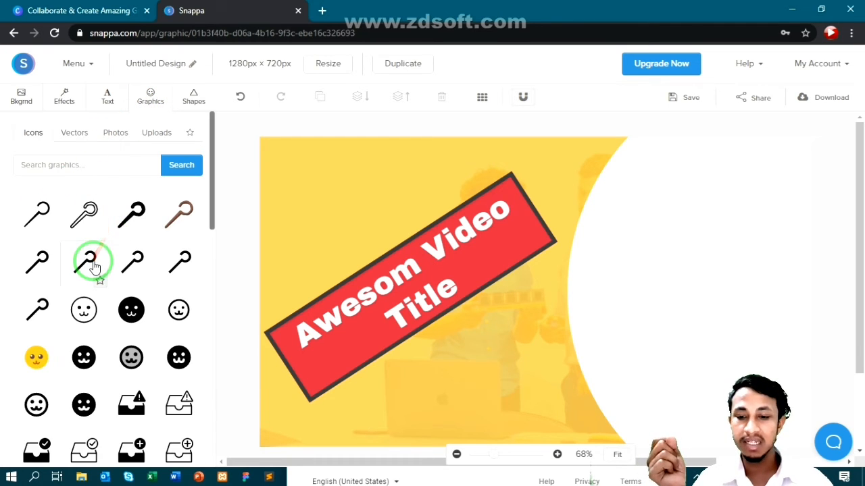
pyautogui.scroll(-3, 98, 286)
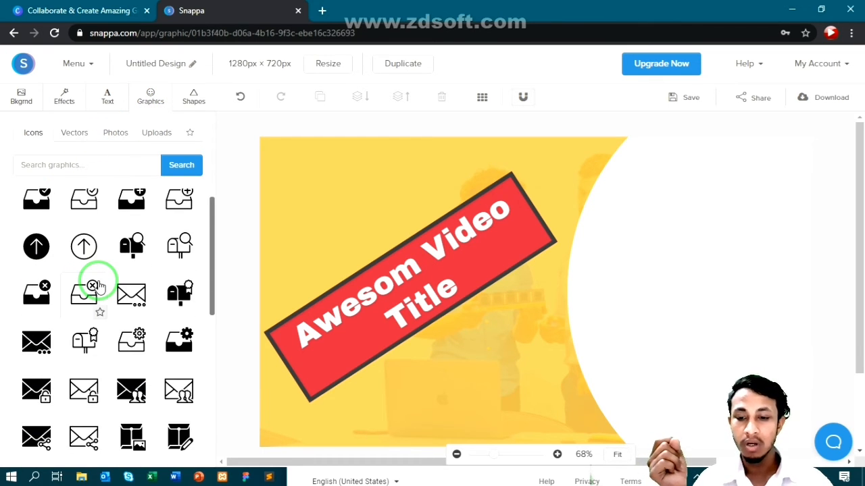
pyautogui.scroll(4, 93, 284)
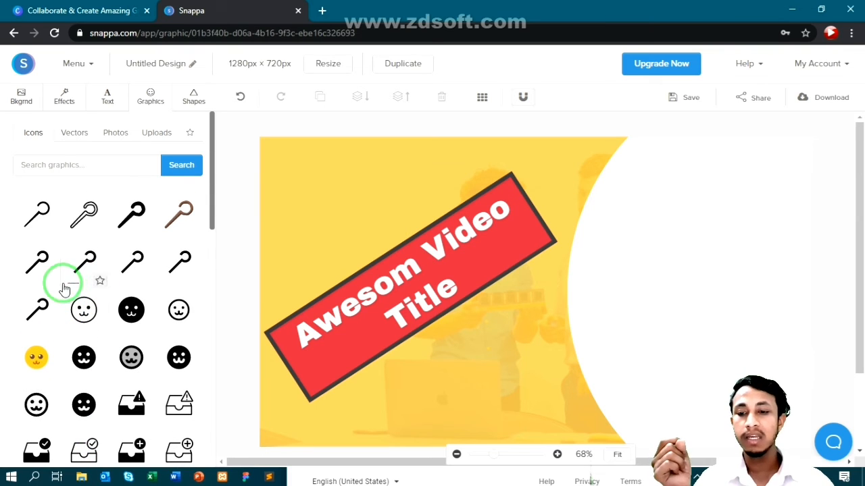
pyautogui.click(68, 134)
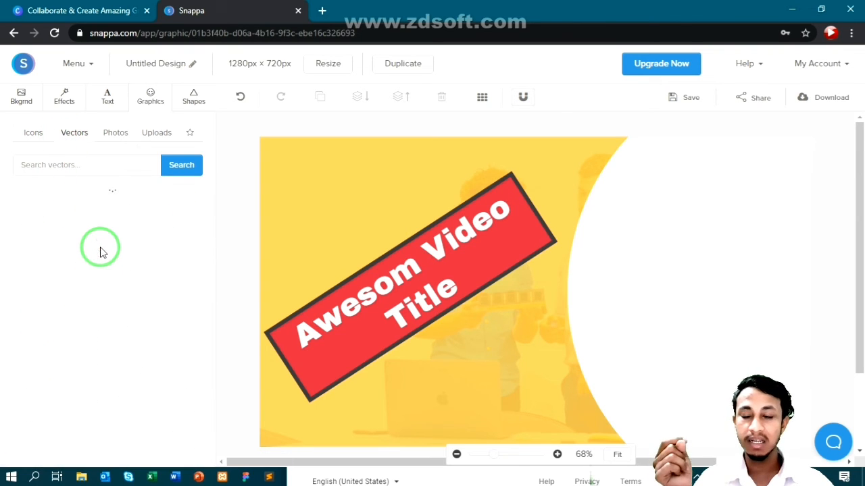
pyautogui.scroll(-1, 106, 235)
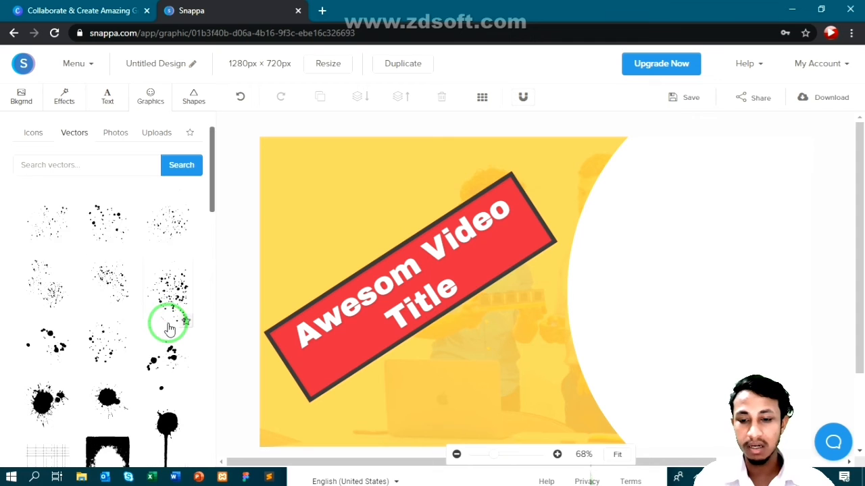
pyautogui.scroll(-5, 73, 226)
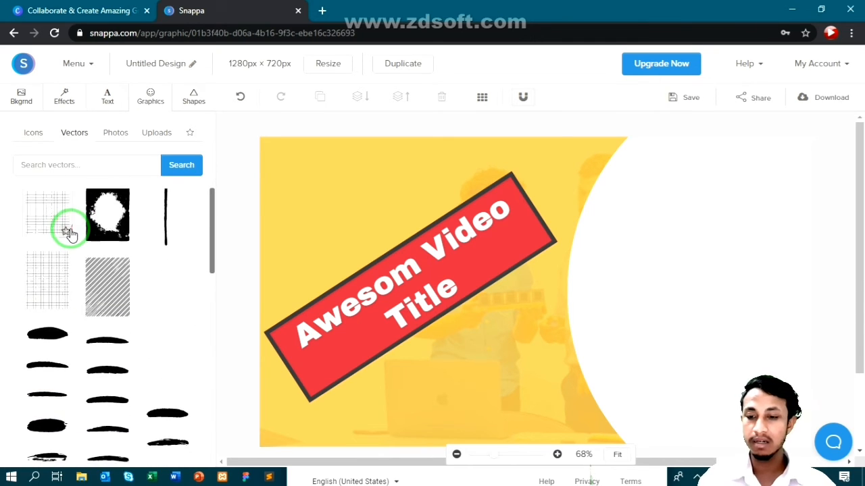
pyautogui.scroll(-3, 73, 234)
pyautogui.scroll(10, 73, 234)
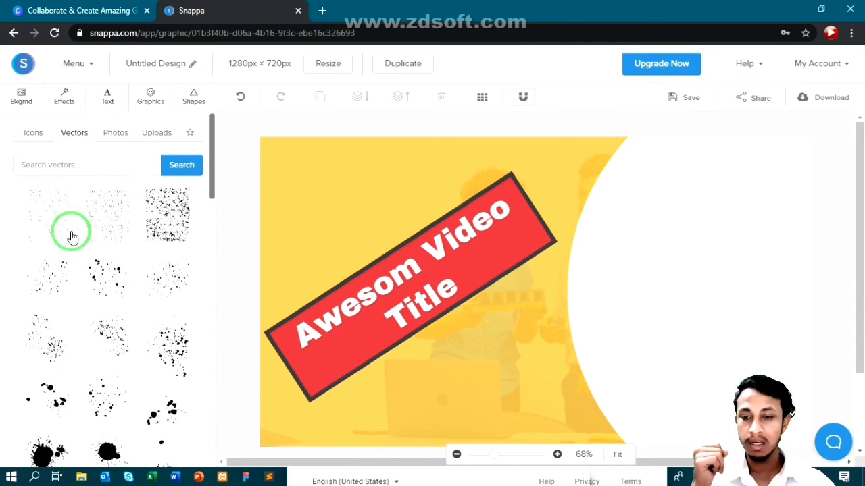
pyautogui.scroll(-3, 73, 237)
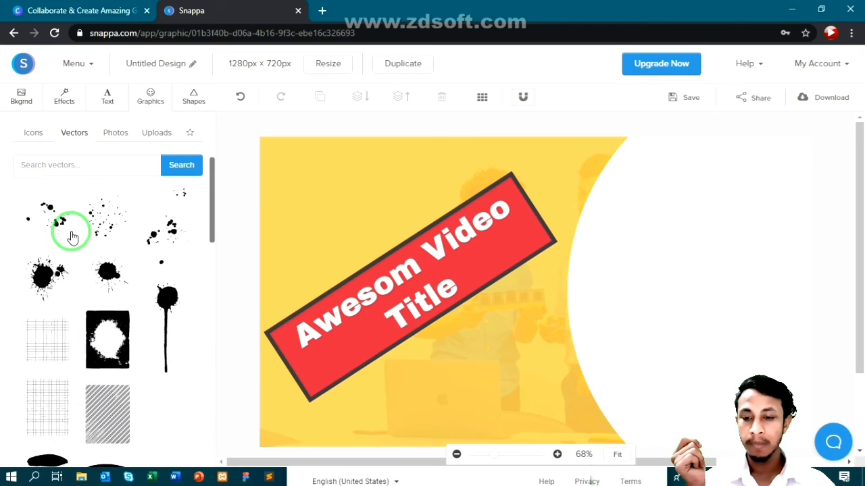
pyautogui.scroll(2, 73, 237)
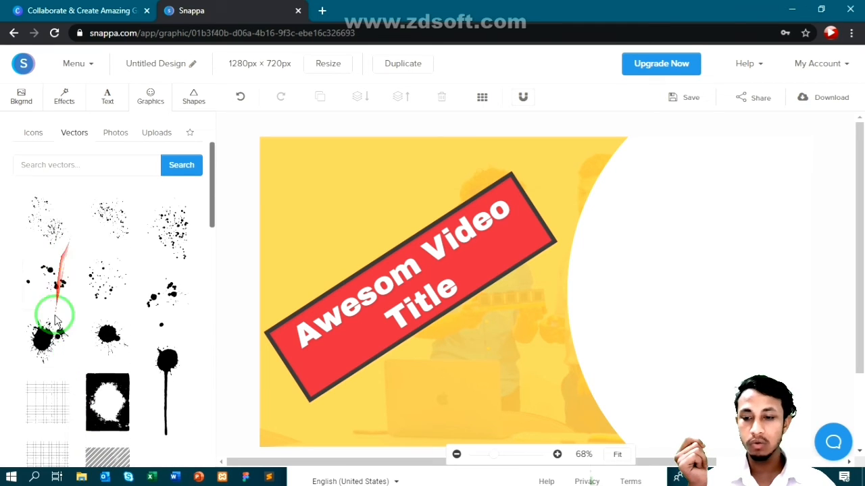
pyautogui.click(44, 337)
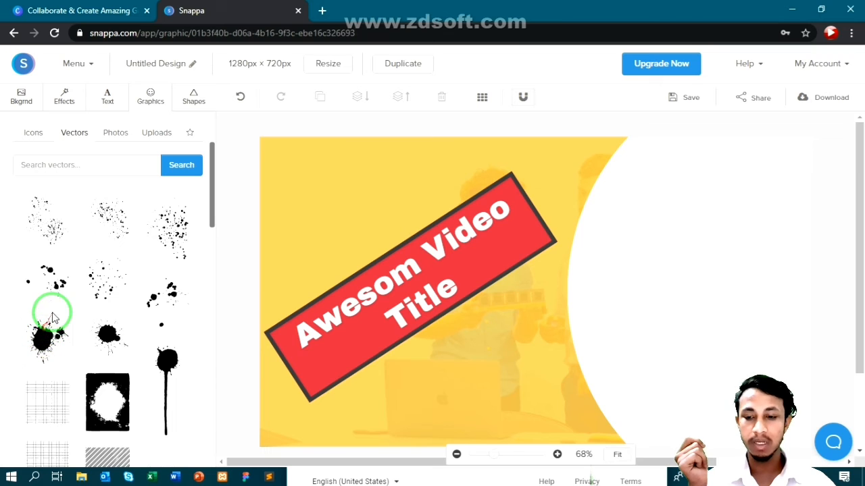
# - Place the ink splatter just below the title banner and fill it white (#ffffff)
pyautogui.click(508, 283)
pyautogui.moveTo(508, 282)
pyautogui.mouseDown()
pyautogui.moveTo(511, 293)
pyautogui.moveTo(466, 366)
pyautogui.mouseUp()
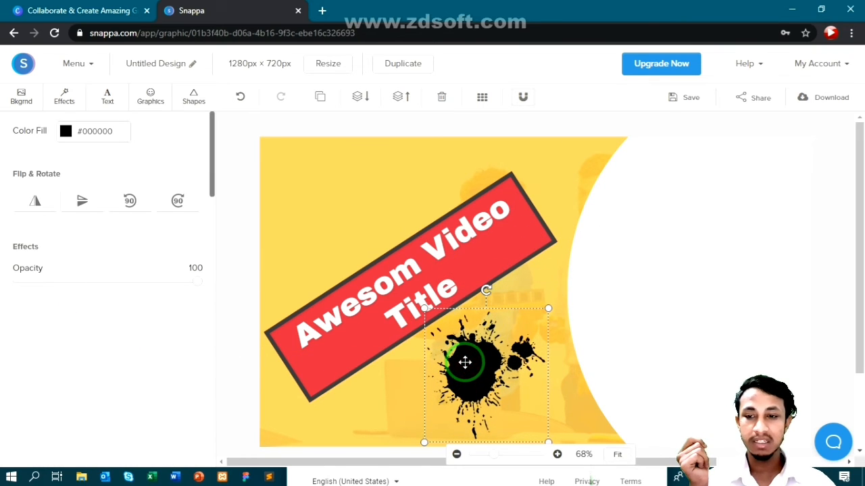
pyautogui.click(65, 134)
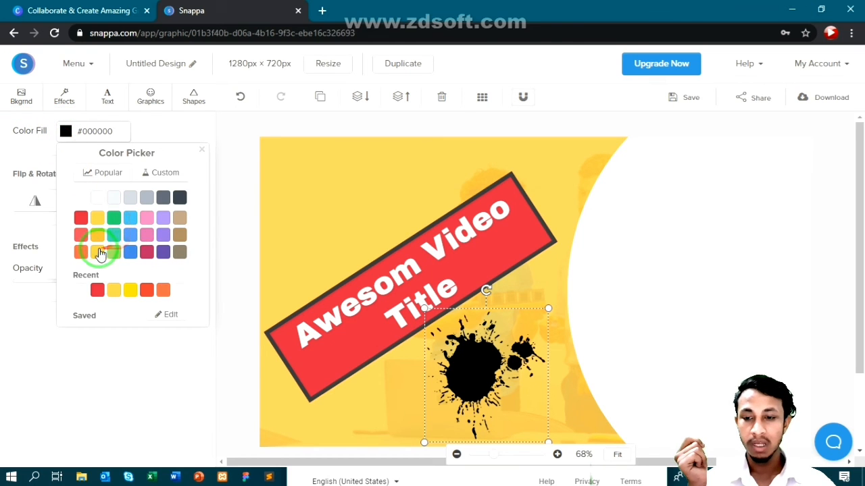
pyautogui.click(84, 200)
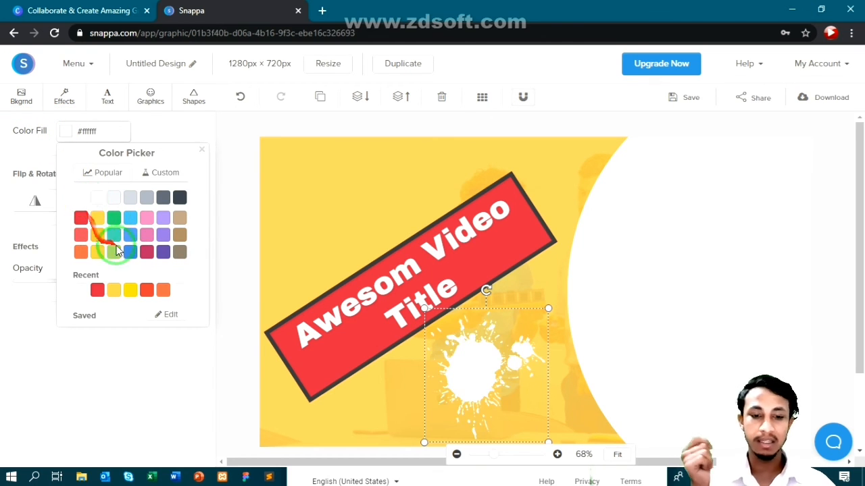
pyautogui.click(62, 362)
pyautogui.click(145, 100)
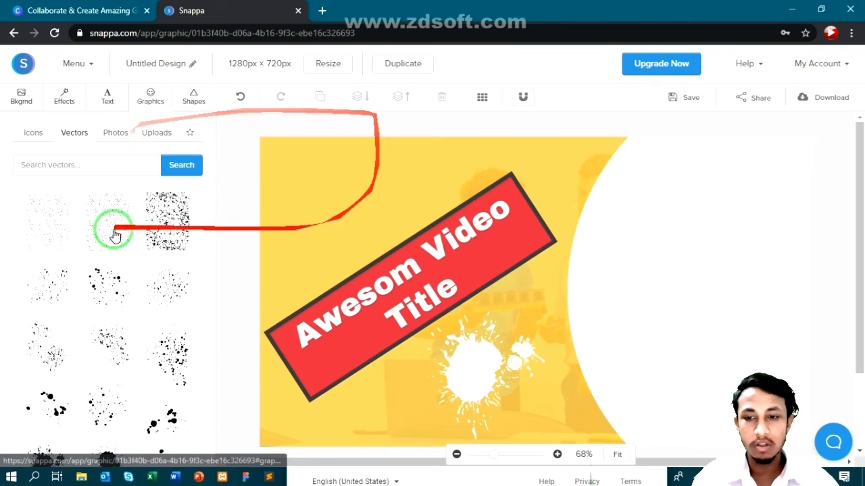
pyautogui.click(114, 133)
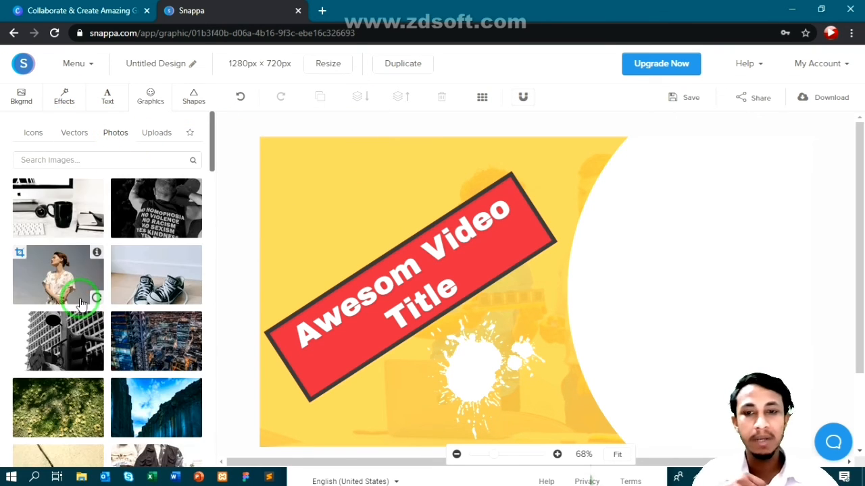
pyautogui.scroll(-8, 92, 273)
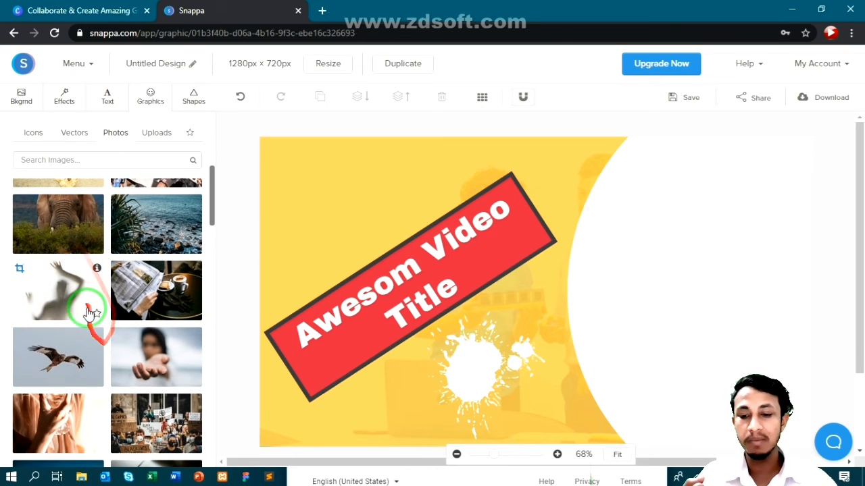
pyautogui.scroll(-3, 95, 275)
pyautogui.scroll(3, 100, 283)
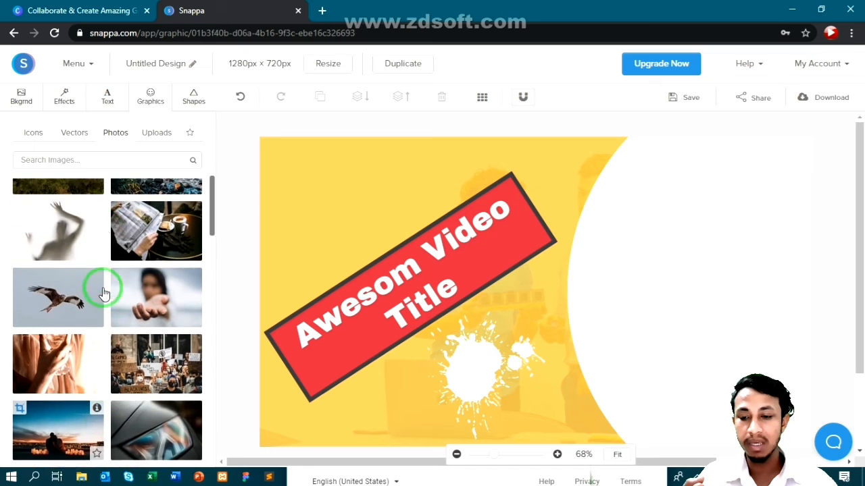
pyautogui.scroll(-3, 63, 314)
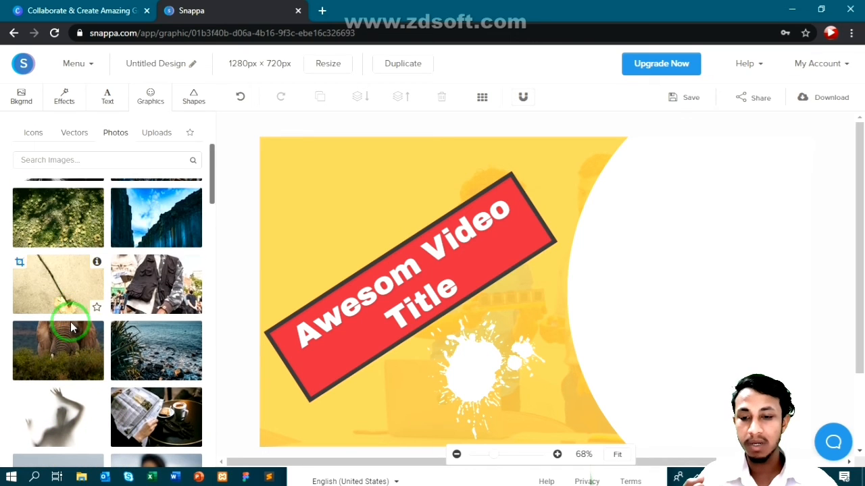
pyautogui.scroll(3, 71, 318)
pyautogui.click(139, 357)
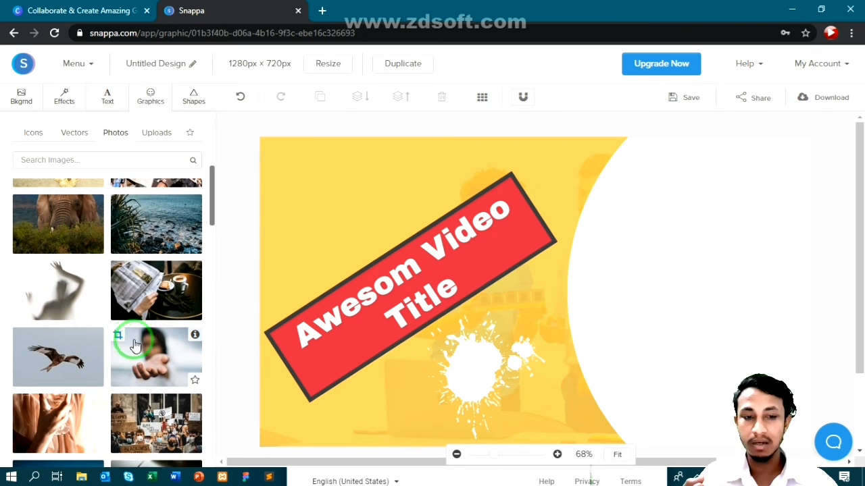
pyautogui.moveTo(534, 312); pyautogui.dragTo(671, 272)
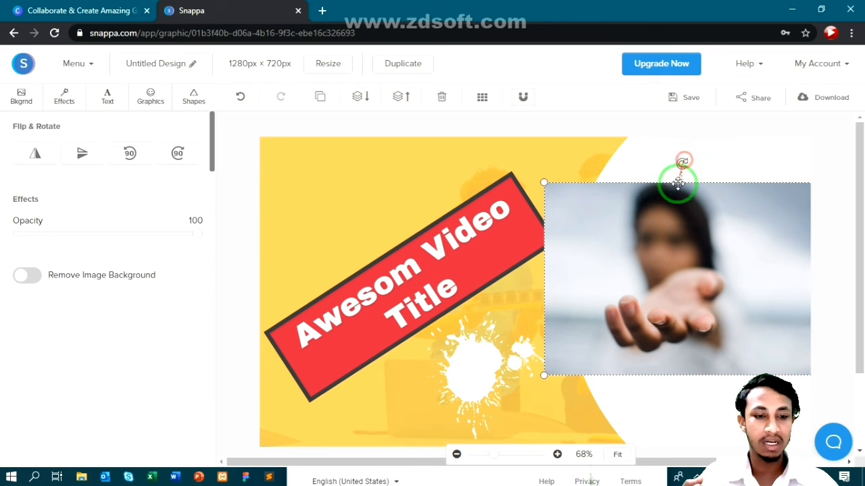
pyautogui.moveTo(673, 183); pyautogui.dragTo(528, 239)
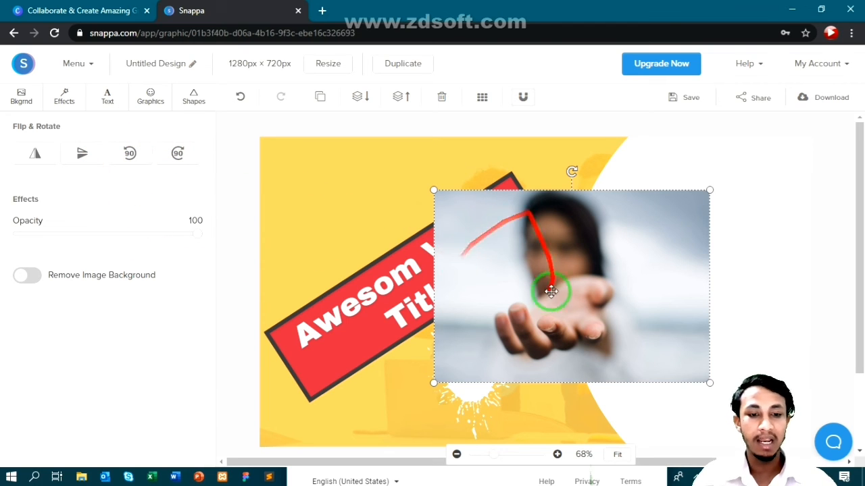
pyautogui.click(442, 100)
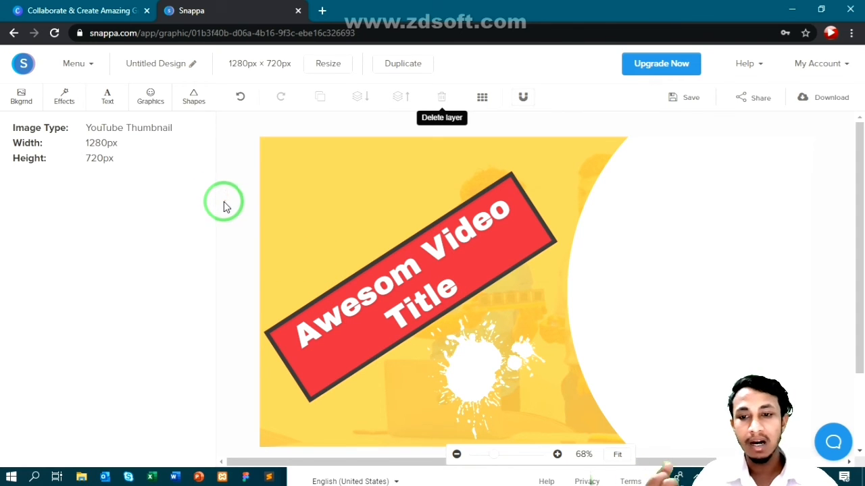
# - Start uploading an image from the computer via Graphics > Uploads
pyautogui.click(150, 97)
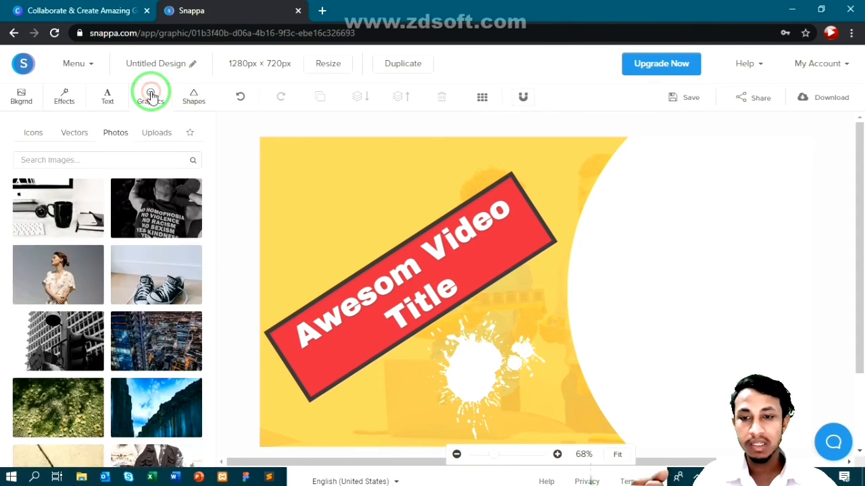
pyautogui.click(159, 132)
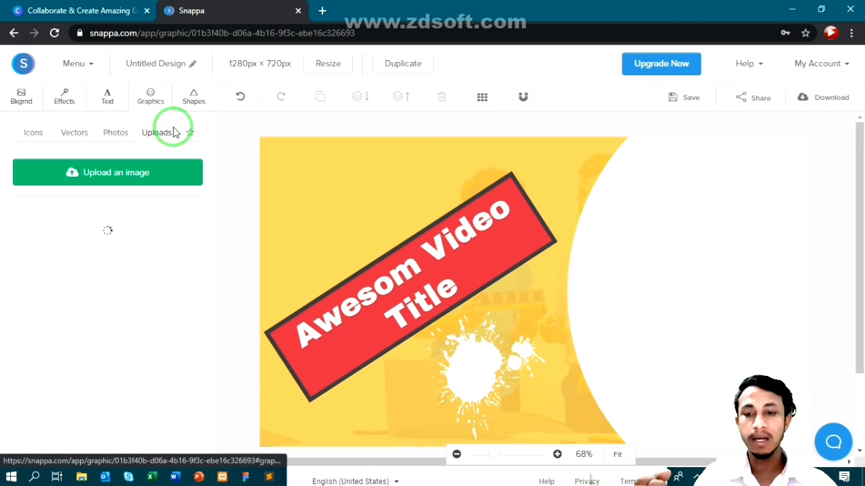
pyautogui.click(113, 173)
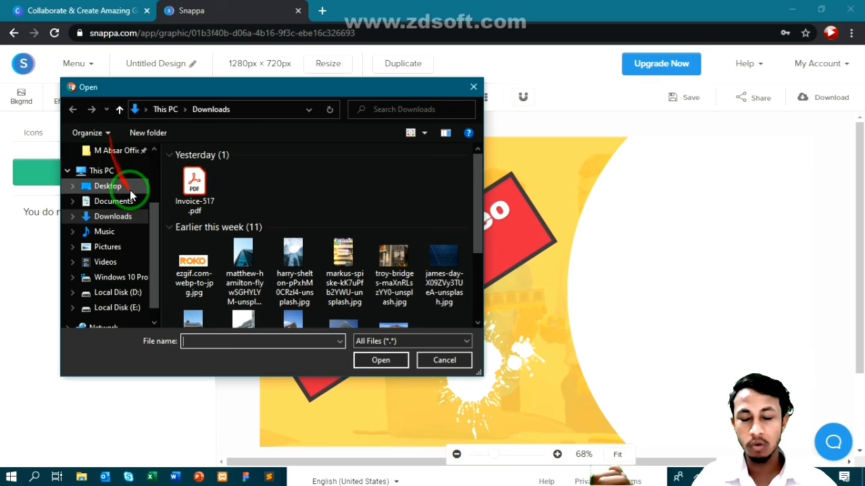
pyautogui.click(130, 192)
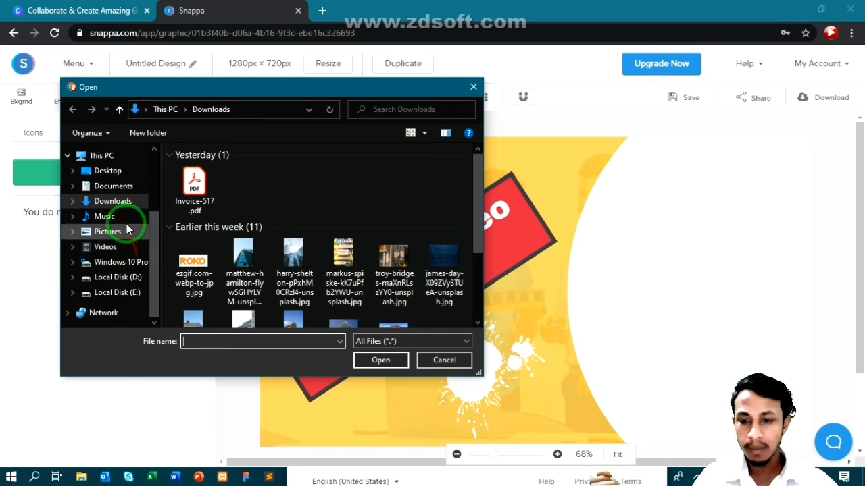
# - Browse to the personal branding folder under E:\Graphics and upload Signatures.png
pyautogui.click(136, 296)
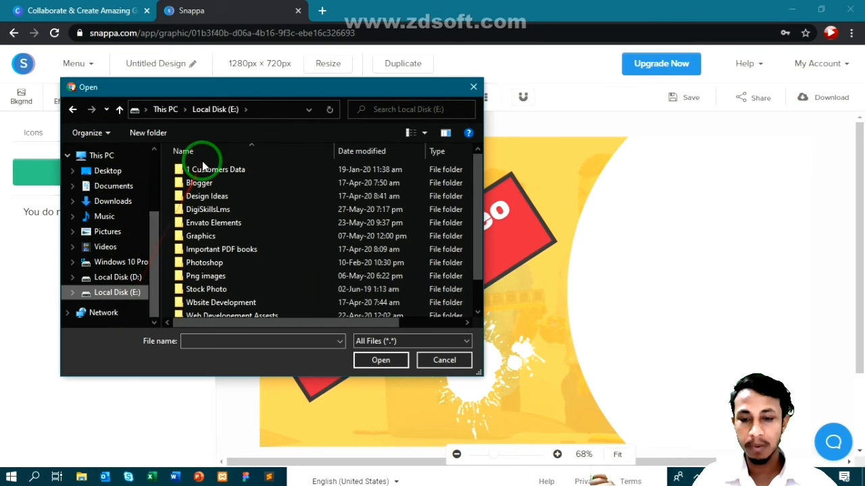
pyautogui.scroll(-1, 205, 223)
pyautogui.doubleClick(206, 203)
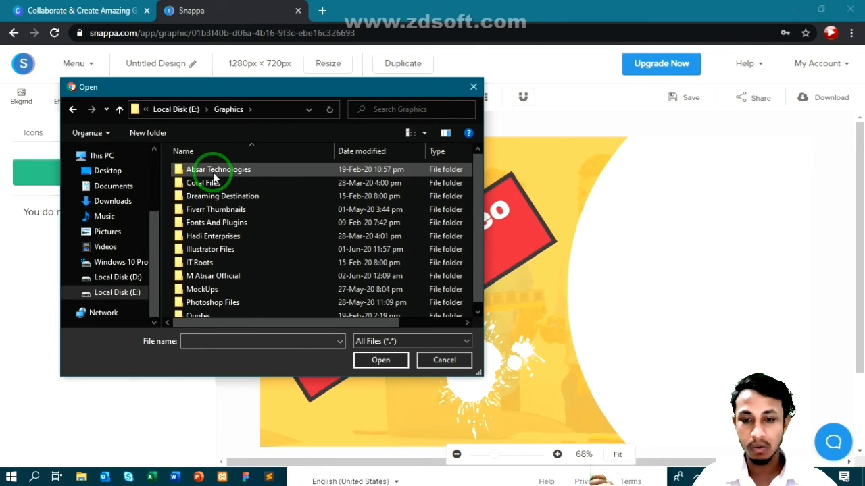
pyautogui.scroll(-1, 215, 177)
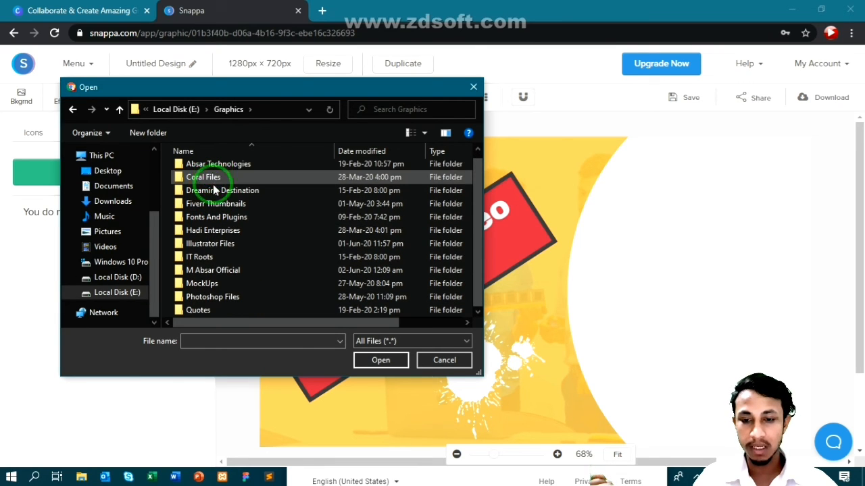
pyautogui.click(228, 271)
pyautogui.doubleClick(227, 270)
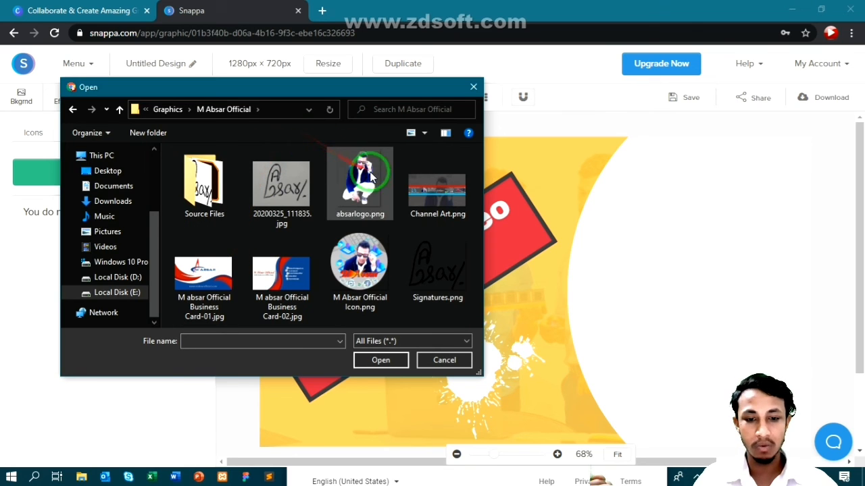
pyautogui.doubleClick(211, 191)
pyautogui.click(210, 220)
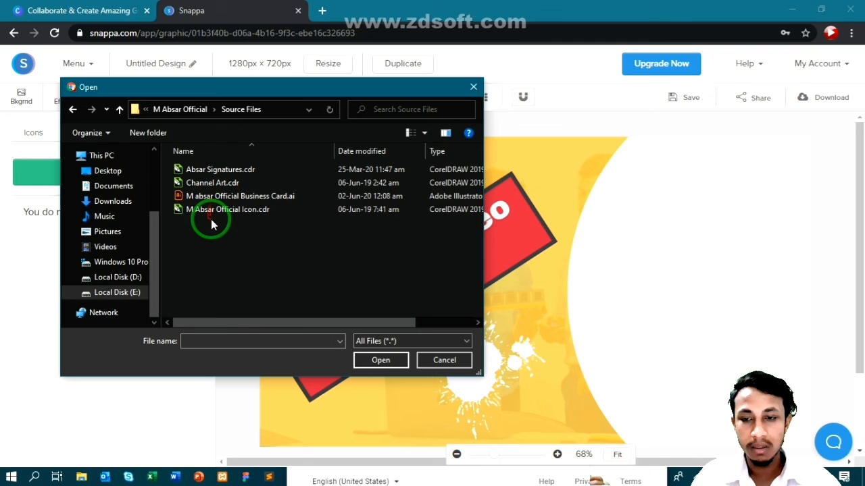
pyautogui.click(120, 110)
pyautogui.click(417, 270)
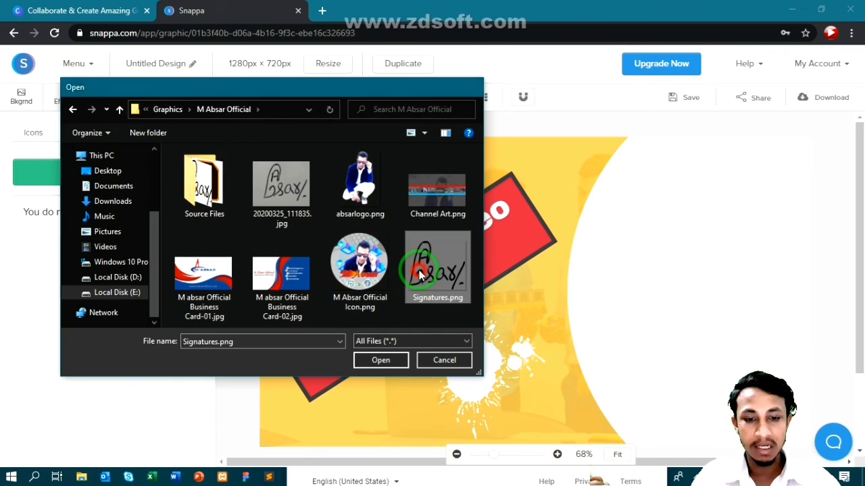
pyautogui.doubleClick(419, 270)
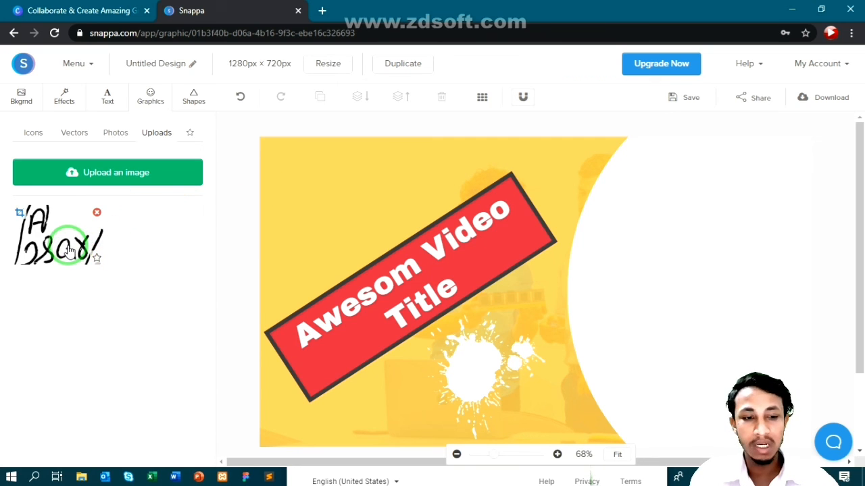
# - Place the signature on the thumbnail, tilted about 35°, shrunk, and moved onto the right white area
pyautogui.moveTo(71, 250); pyautogui.dragTo(557, 264)
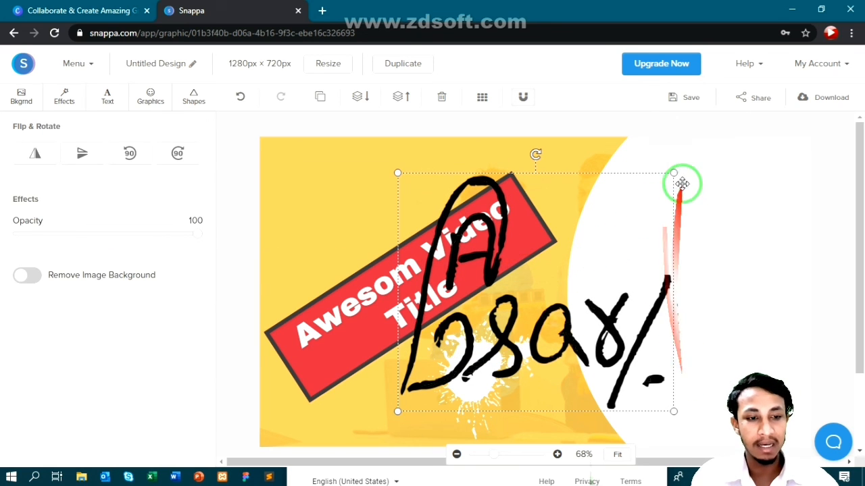
pyautogui.moveTo(535, 158)
pyautogui.mouseDown()
pyautogui.moveTo(508, 160)
pyautogui.moveTo(486, 183)
pyautogui.moveTo(491, 229)
pyautogui.mouseUp()
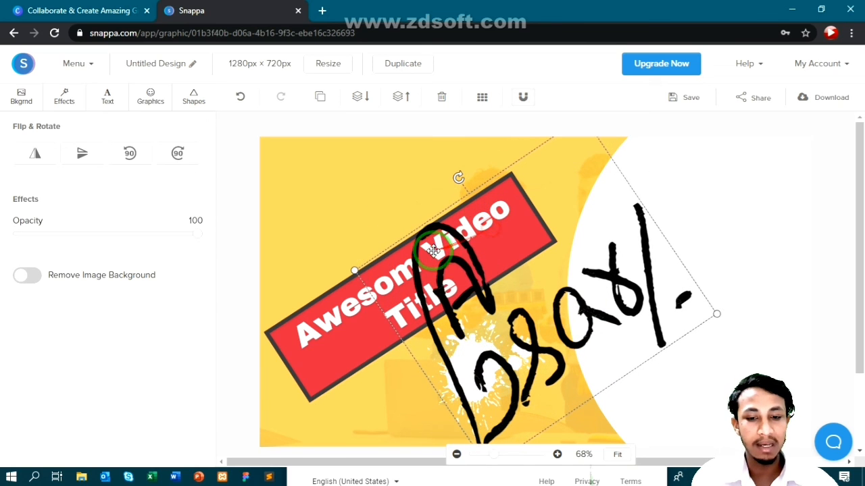
pyautogui.moveTo(356, 269); pyautogui.dragTo(493, 277)
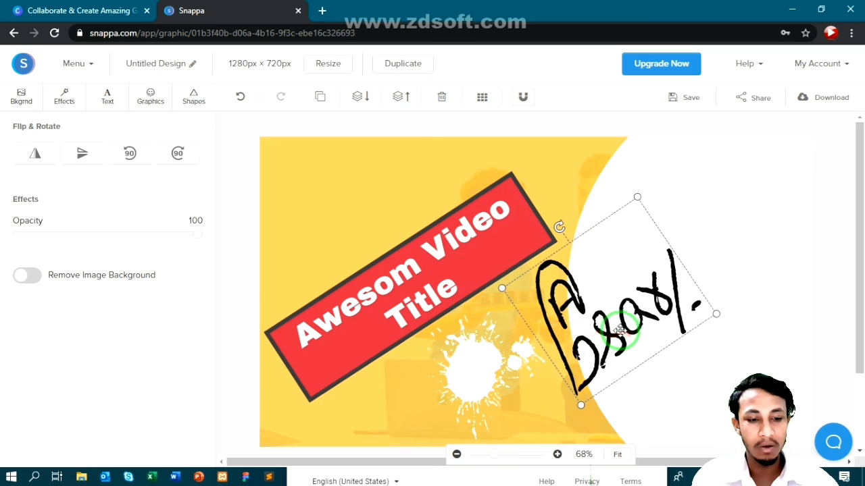
pyautogui.moveTo(619, 329); pyautogui.dragTo(693, 335)
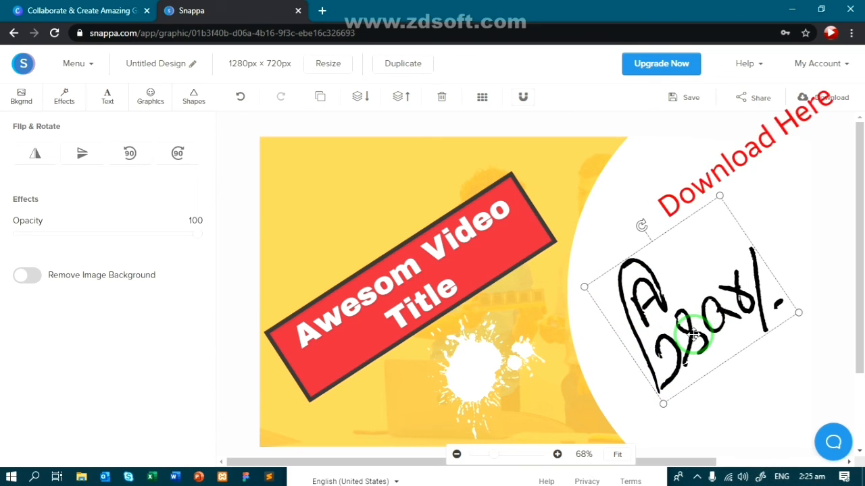